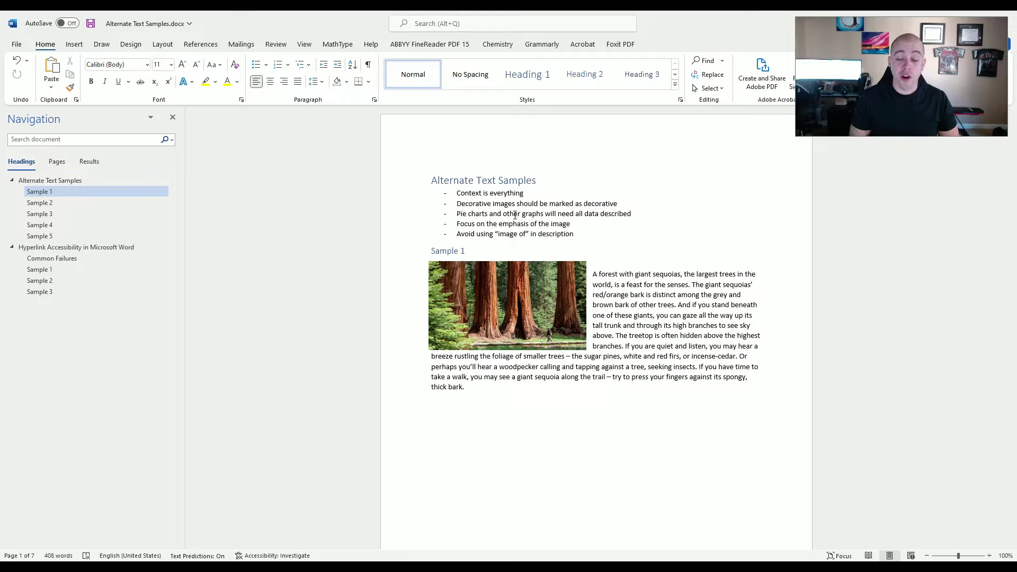
Inspect the Alternate Text Samples heading, the Sample 1 sequoia photo and Sample 3 pie chart
click(515, 182)
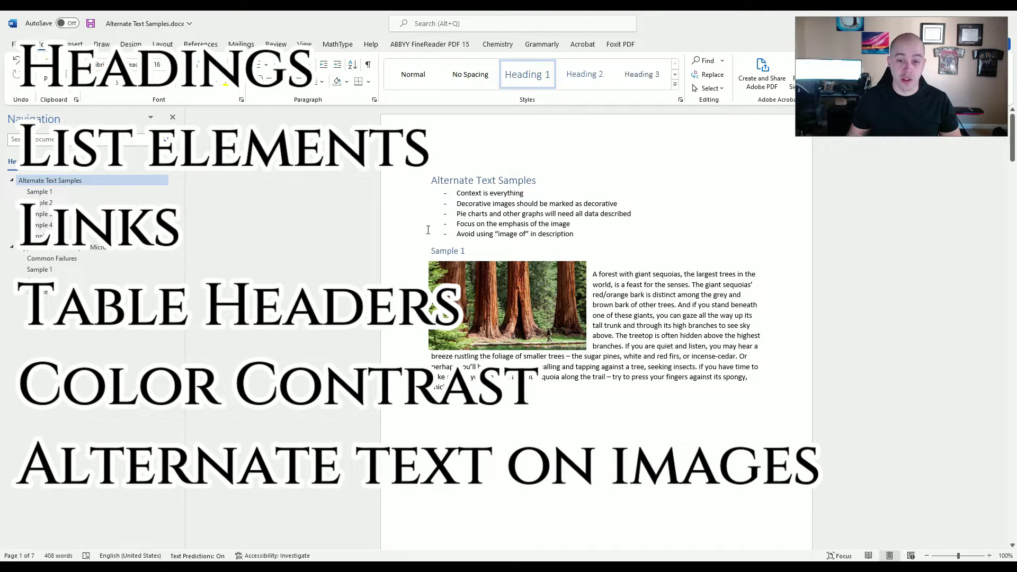
click(499, 279)
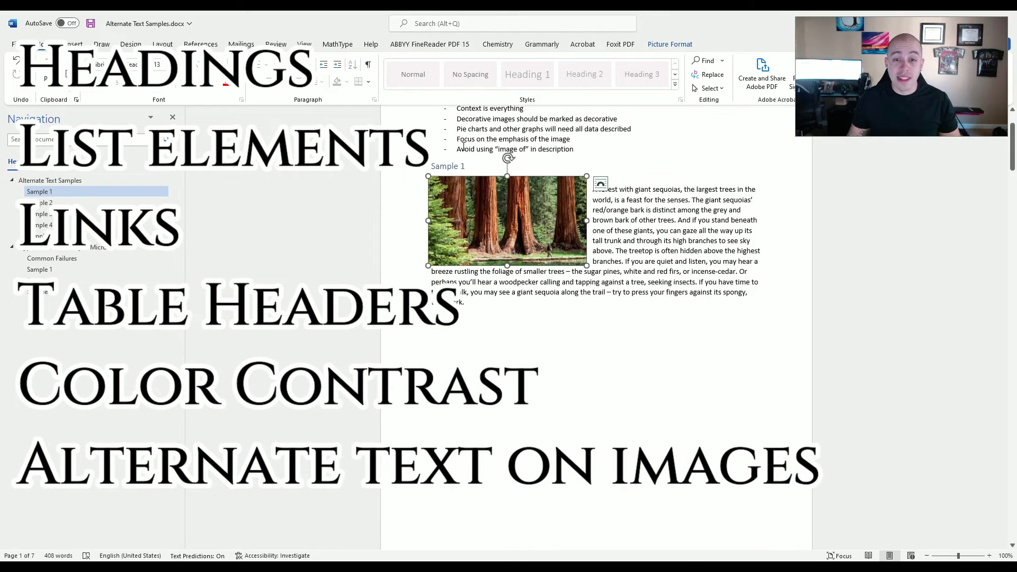
click(506, 155)
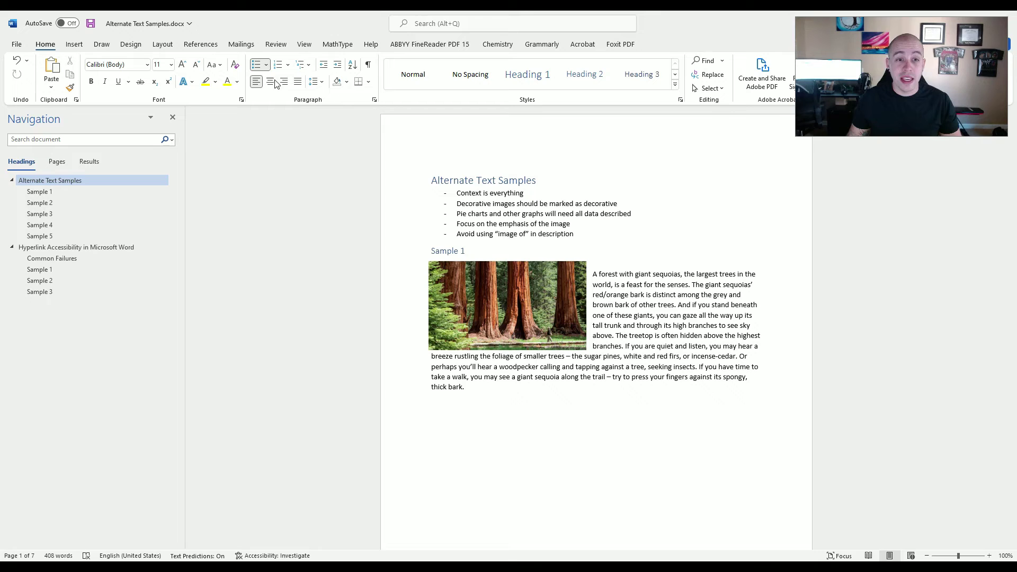
scroll(574, 273, down, 1)
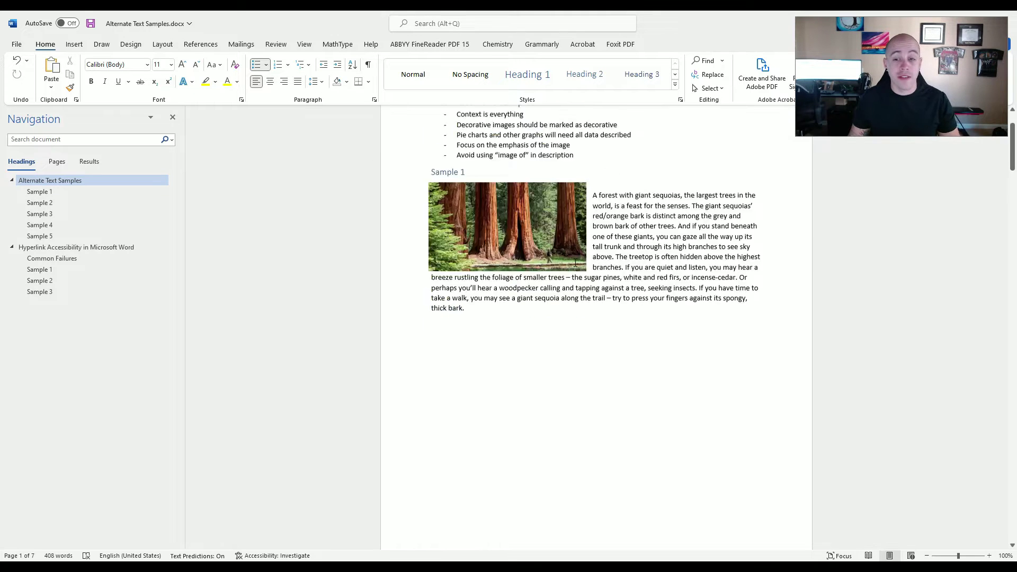
scroll(575, 273, down, 8)
scroll(575, 273, down, 6)
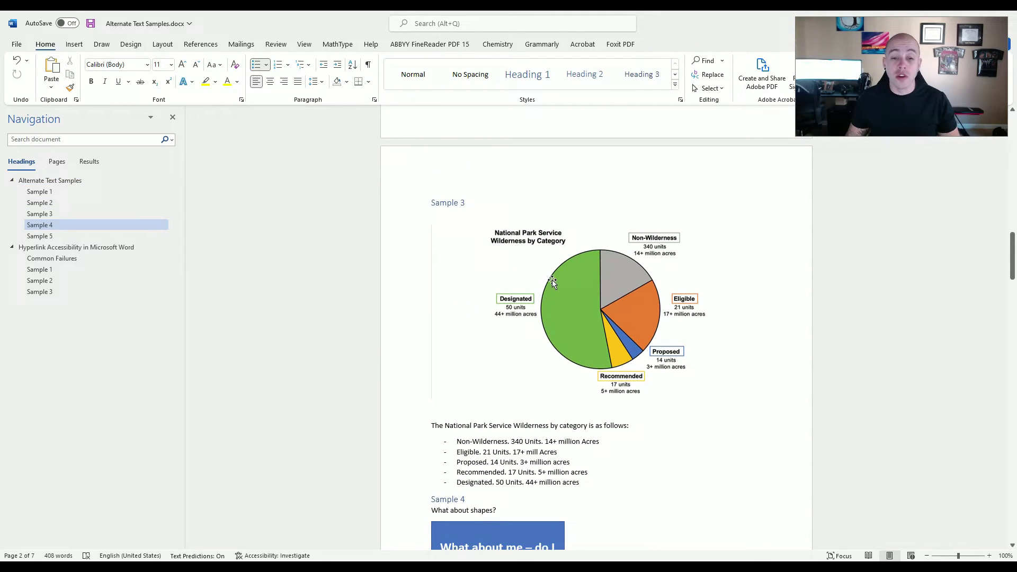
click(552, 280)
scroll(551, 304, down, 1)
scroll(550, 304, down, 3)
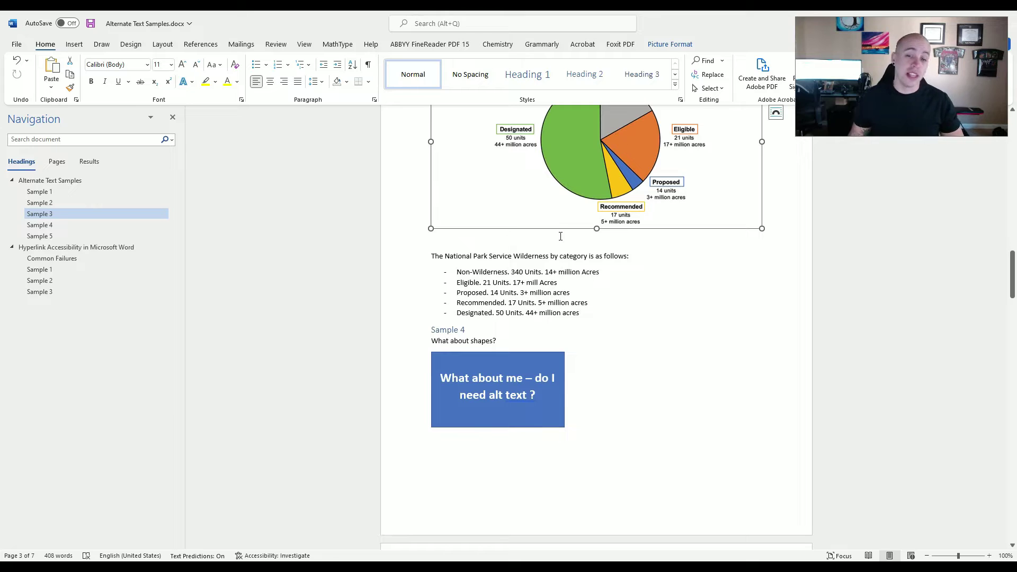
scroll(506, 240, down, 9)
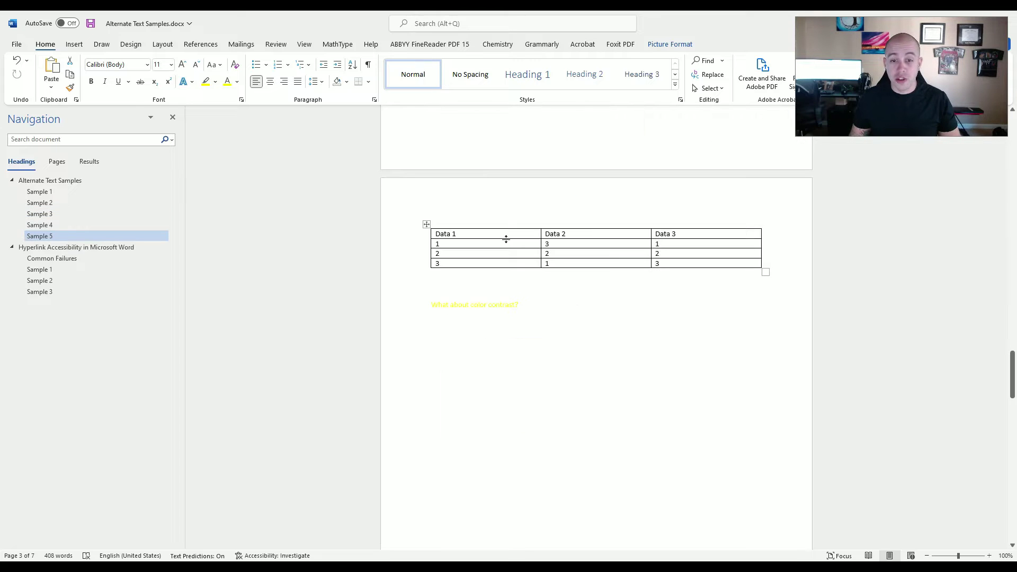
Check the 'What about color contrast?' line, then run Check Accessibility from the Review tab
click(490, 322)
scroll(553, 357, down, 2)
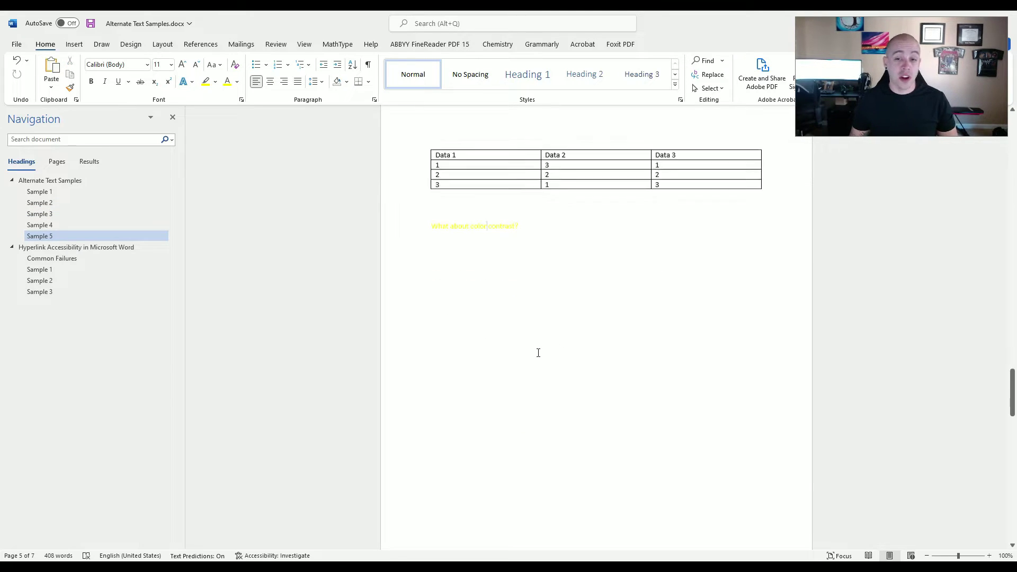
scroll(538, 354, down, 8)
scroll(538, 355, up, 12)
scroll(791, 358, up, 10)
scroll(791, 359, up, 2)
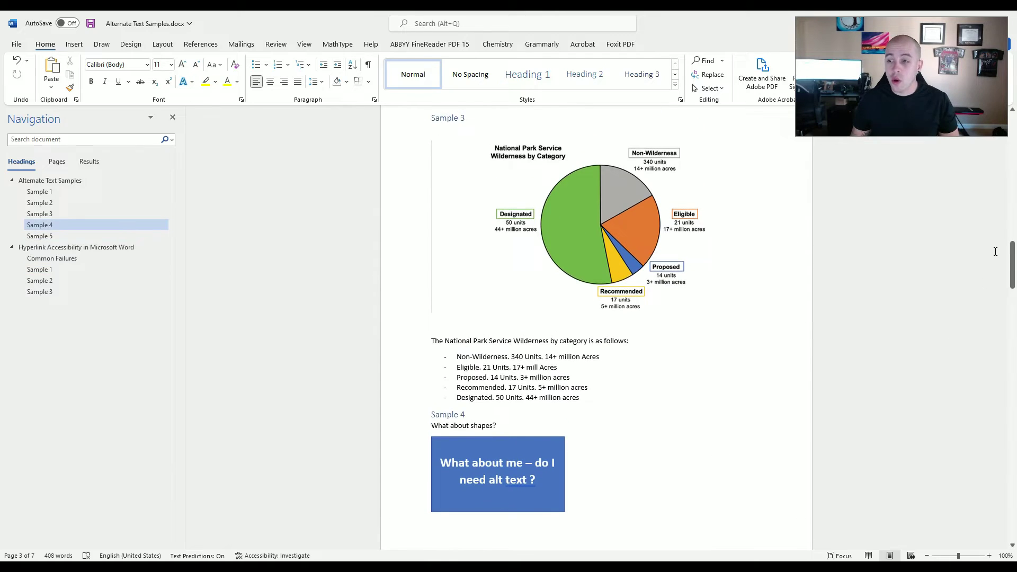
drag(1013, 260, 1013, 128)
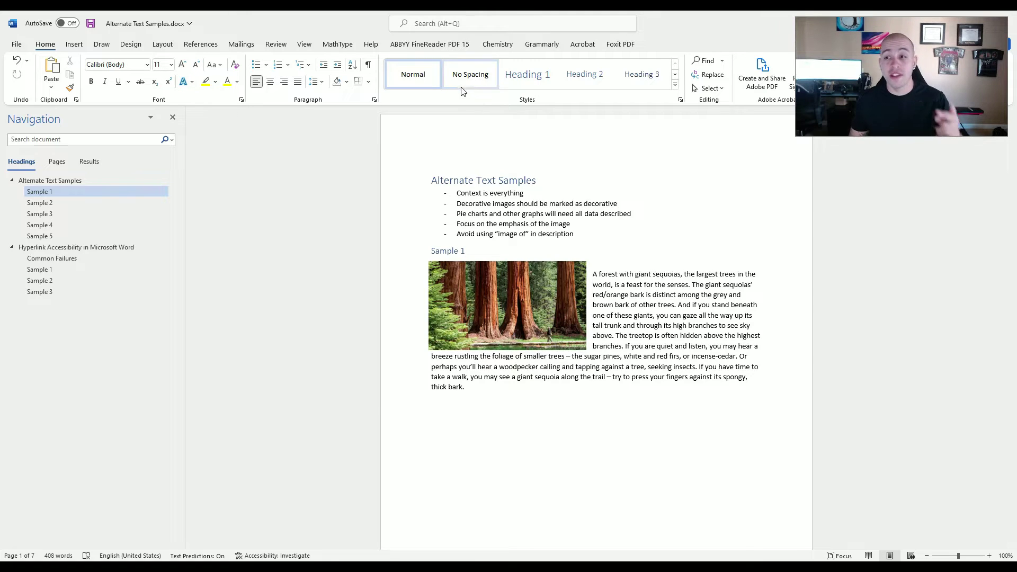
scroll(459, 91, down, 10)
scroll(455, 88, up, 10)
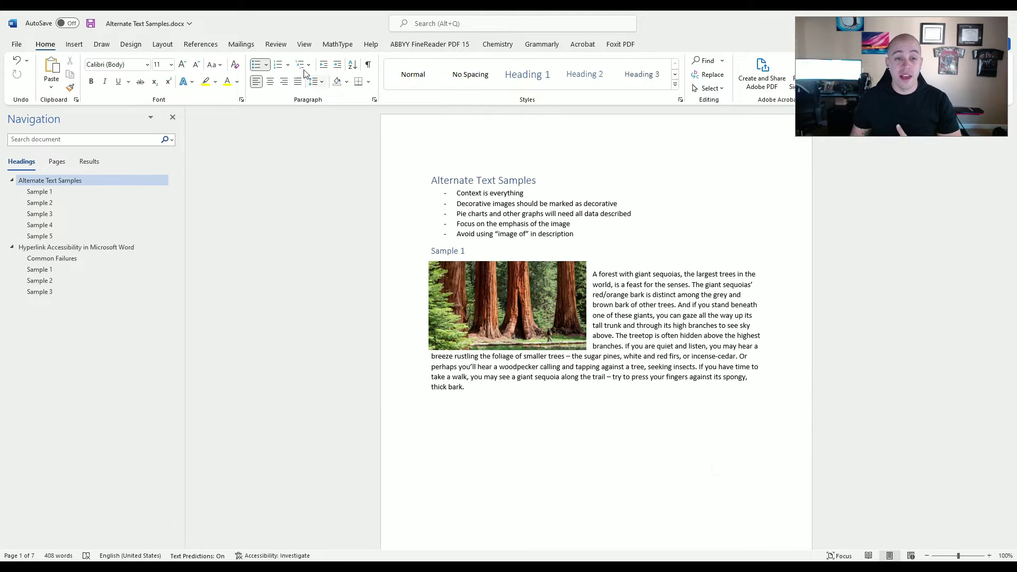
click(276, 46)
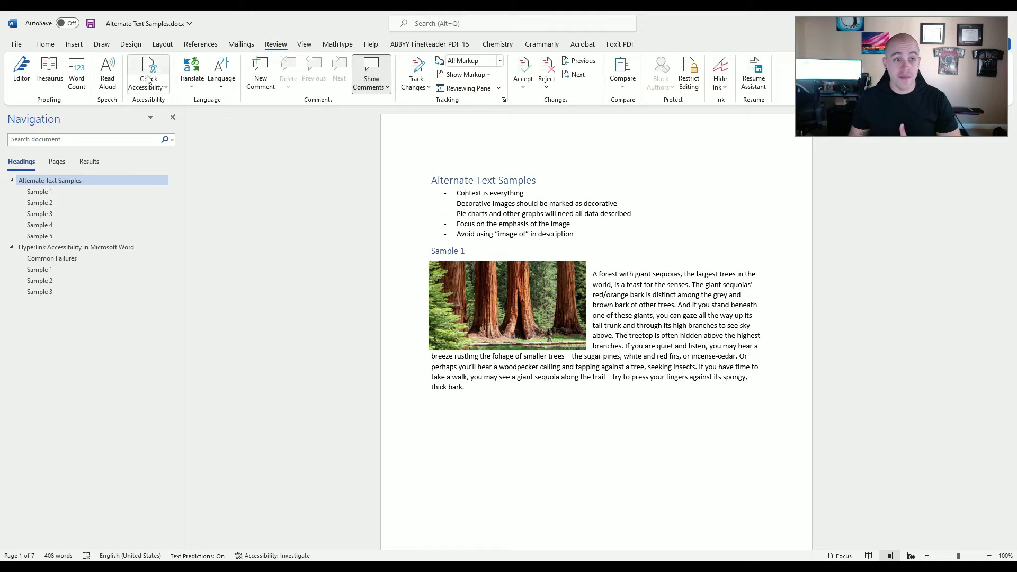
click(161, 72)
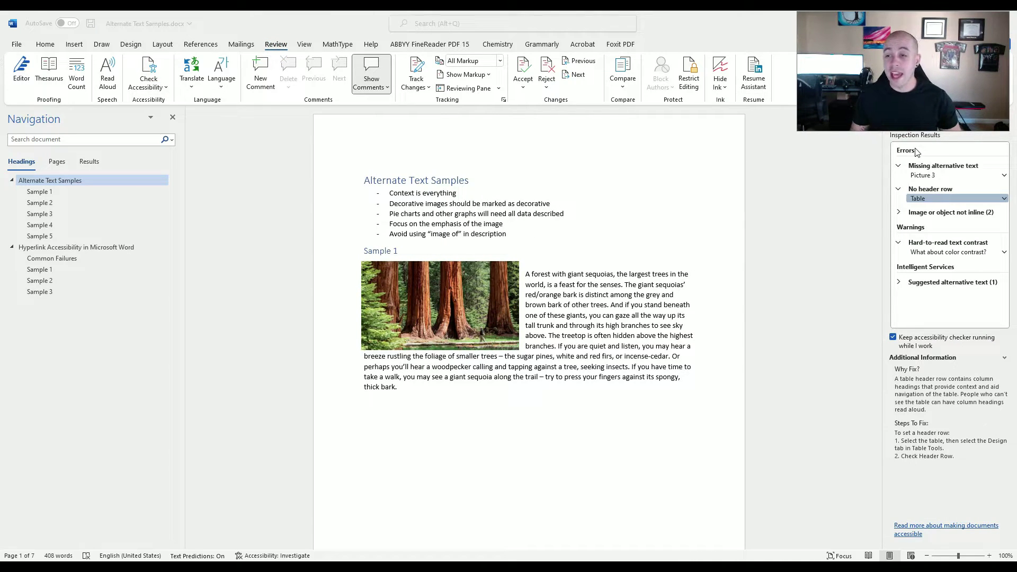
Mark Picture 3, the Sample 3 pie chart, as decorative to clear its missing alt text error
click(939, 176)
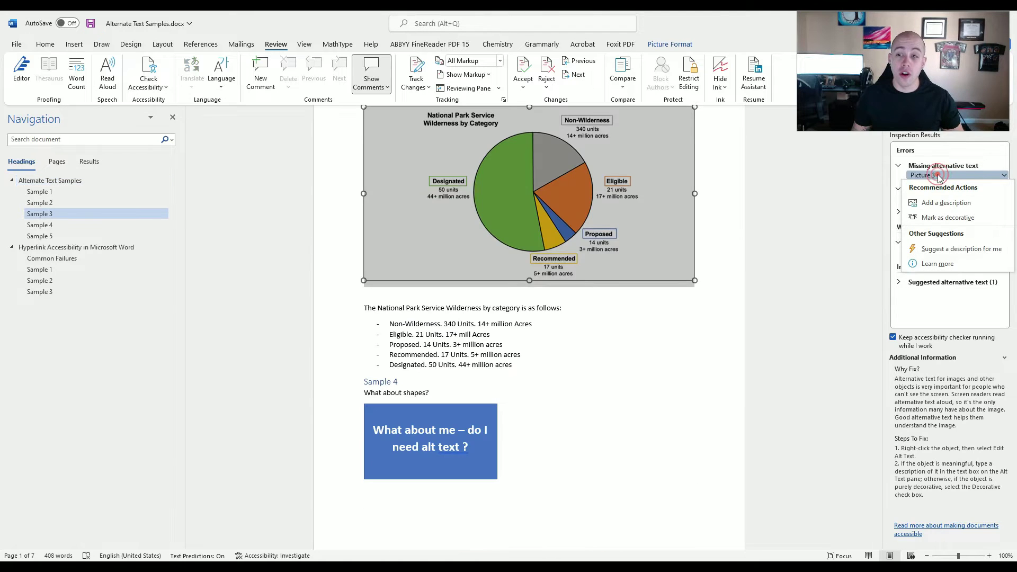
click(938, 176)
click(786, 266)
scroll(712, 295, down, 3)
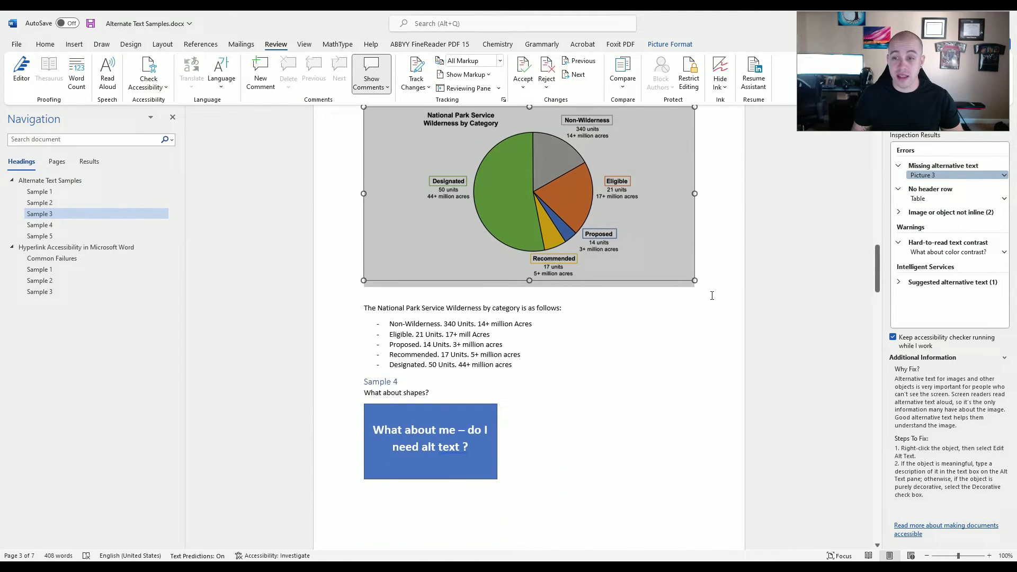
scroll(712, 296, up, 3)
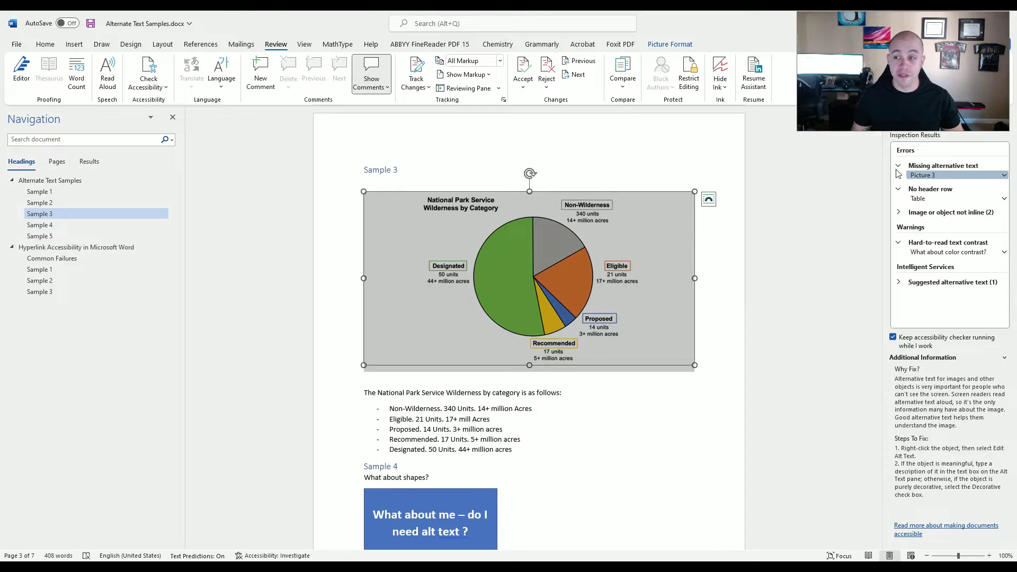
click(1004, 176)
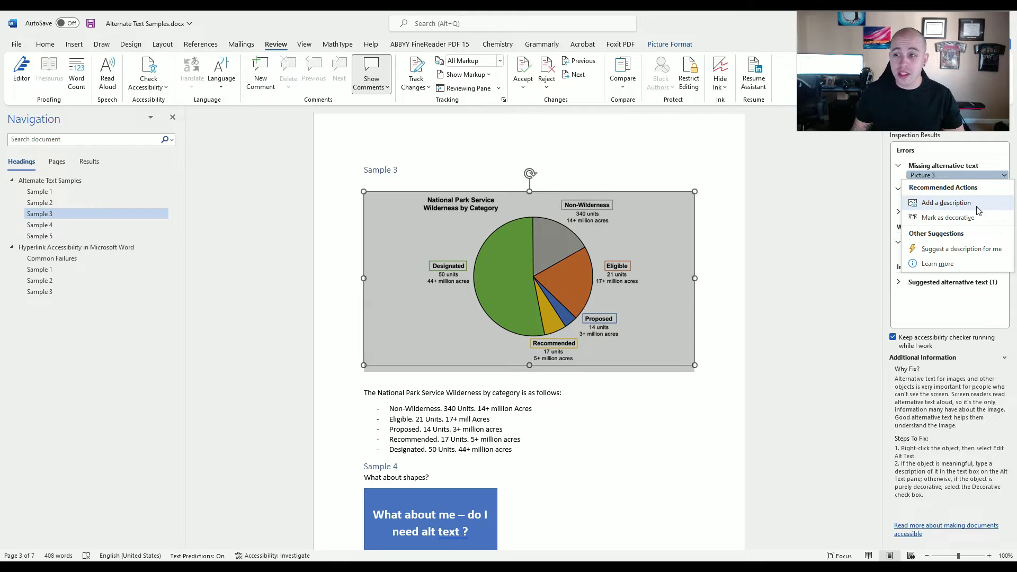
click(946, 203)
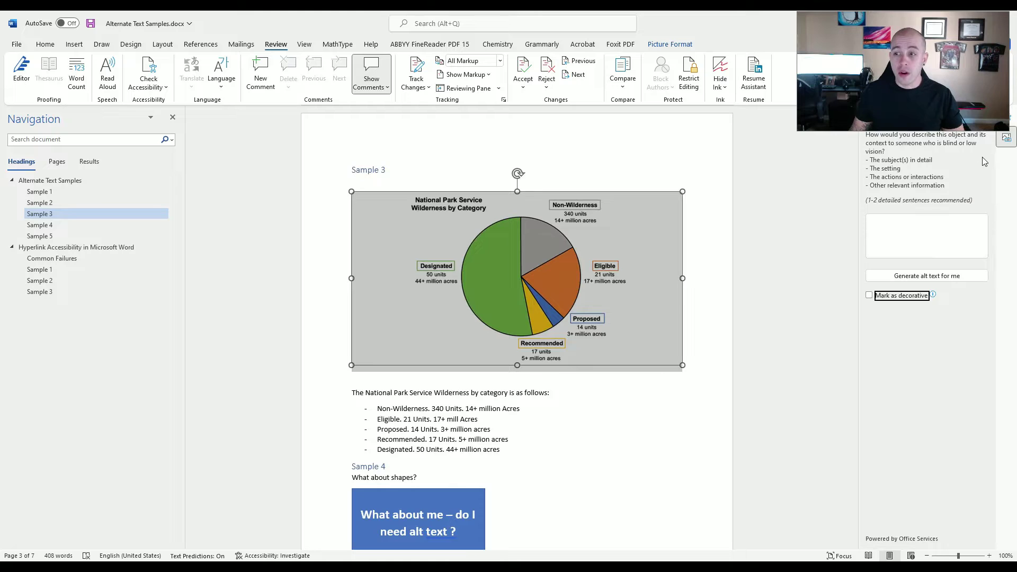
click(892, 295)
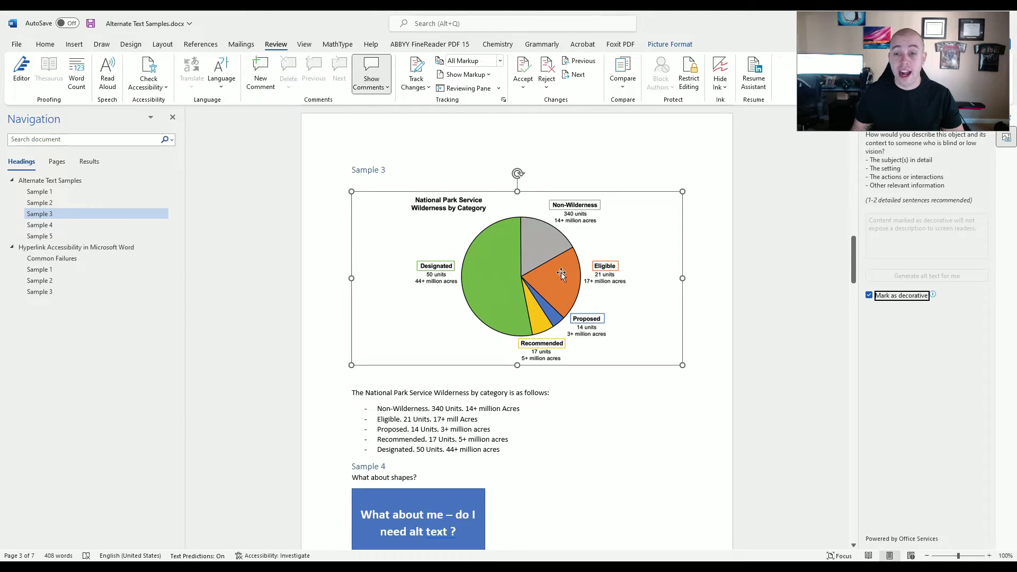
click(1012, 119)
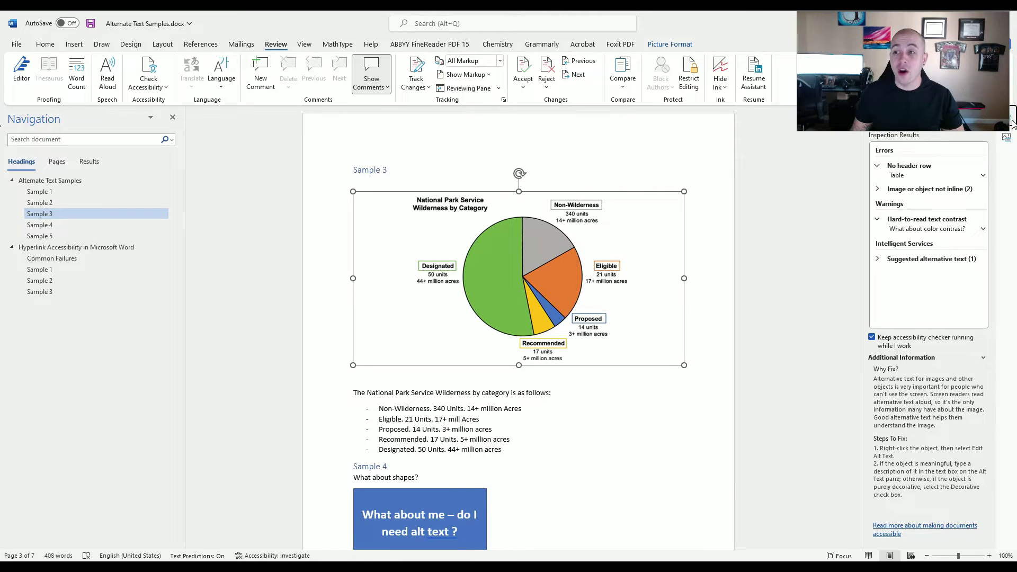
Use the Sample 5 table's first row as its header, then go to non-inline Rectangle 9
click(899, 176)
scroll(550, 219, up, 2)
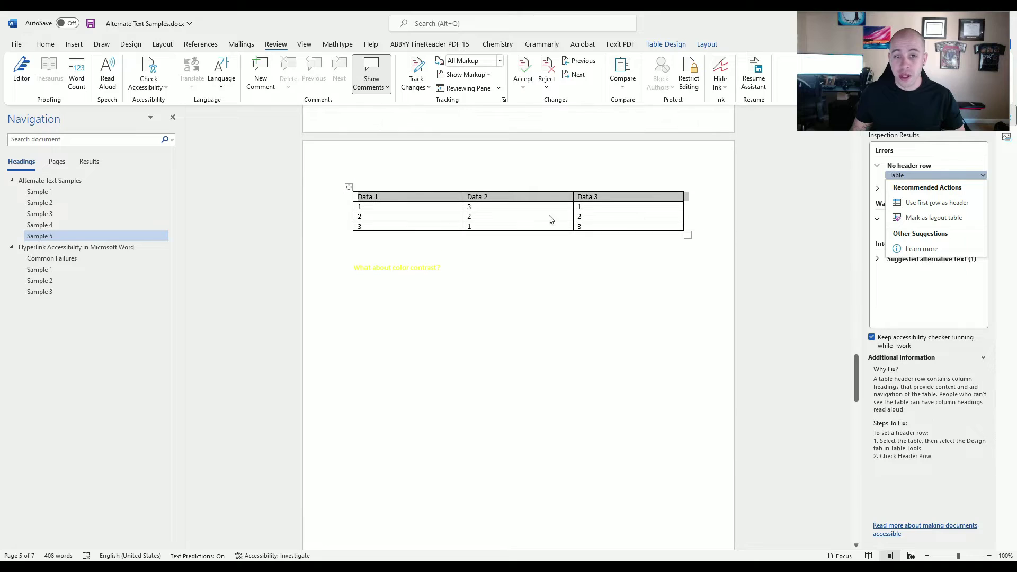
click(981, 176)
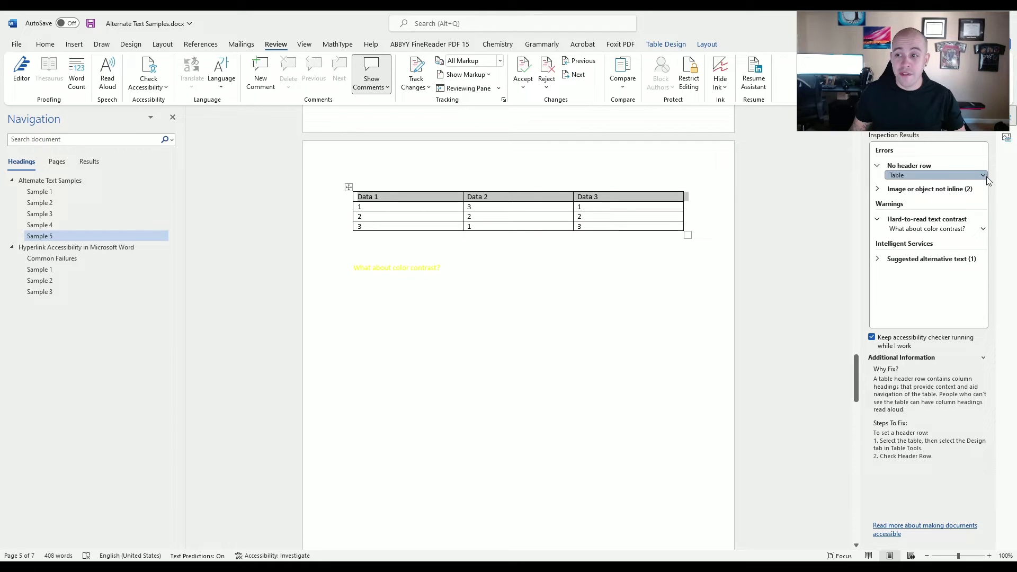
click(46, 44)
click(668, 45)
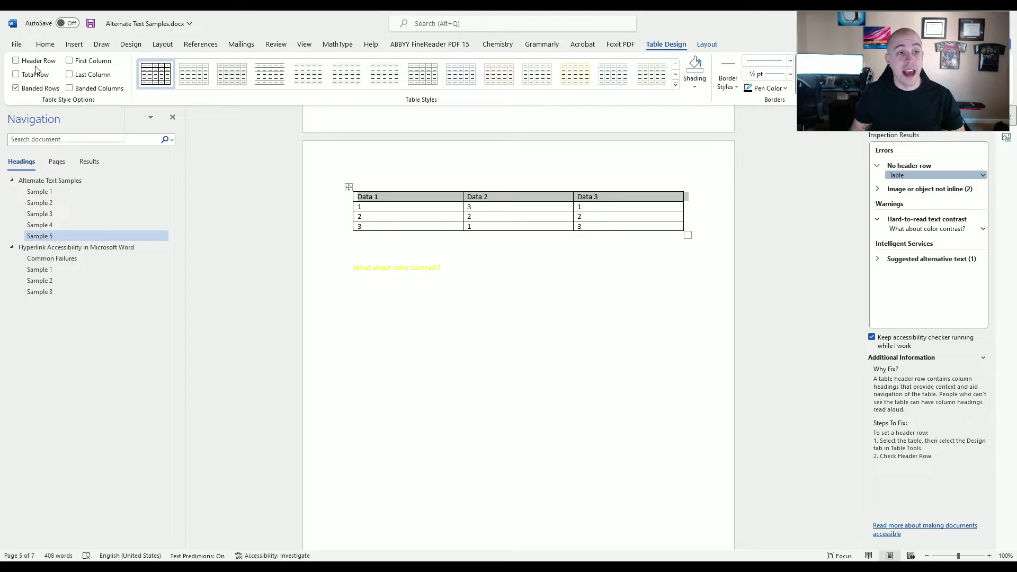
click(982, 176)
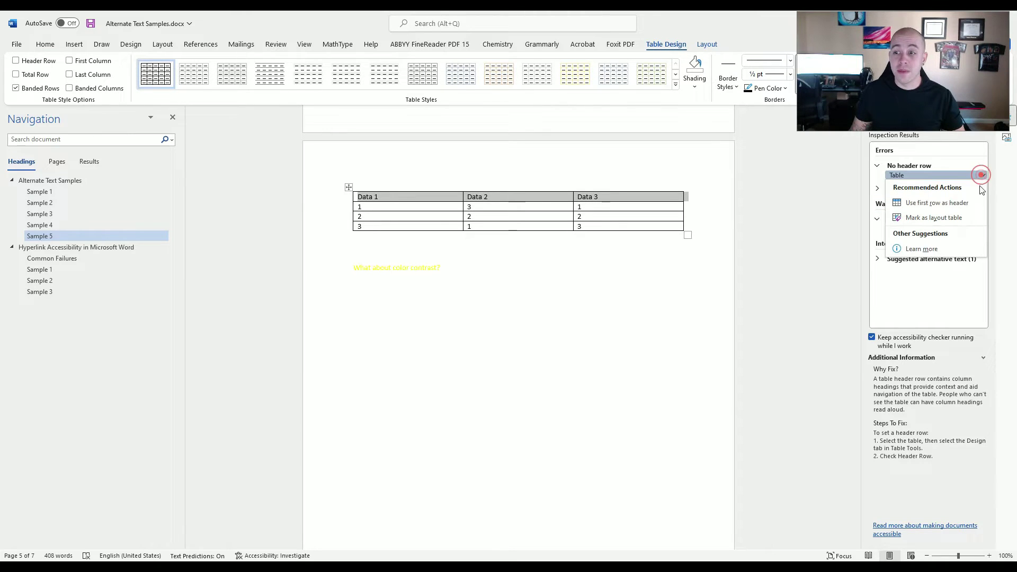
click(951, 205)
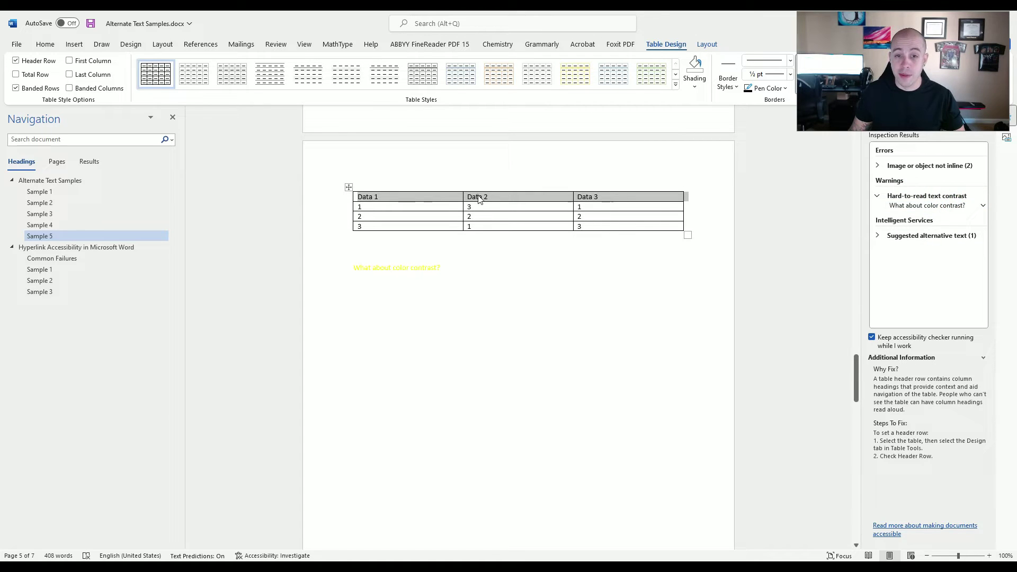
click(949, 165)
click(934, 177)
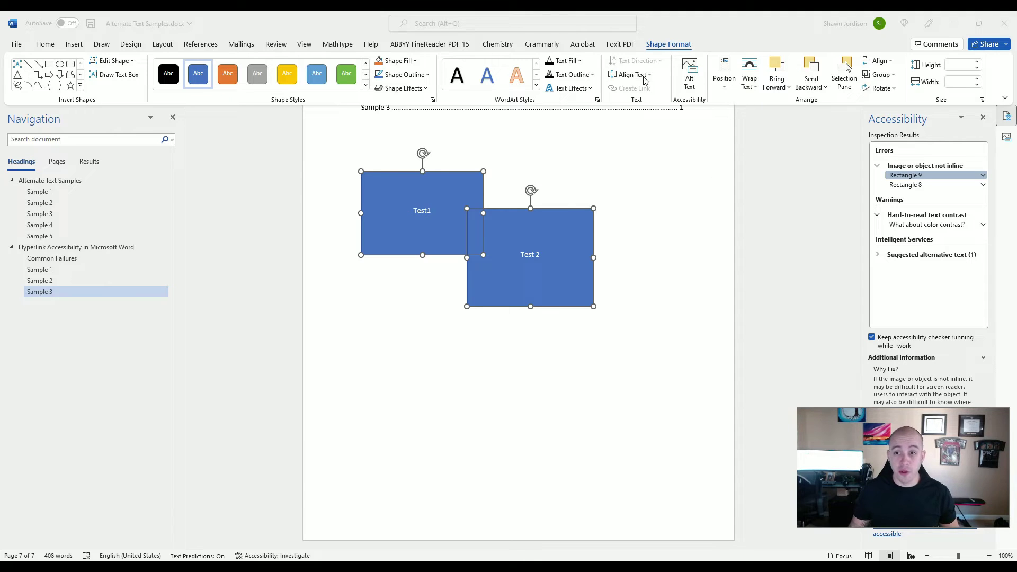
Group the Test1 and Test2 rectangles and mark the resulting Group 10 as decorative
click(882, 76)
click(893, 90)
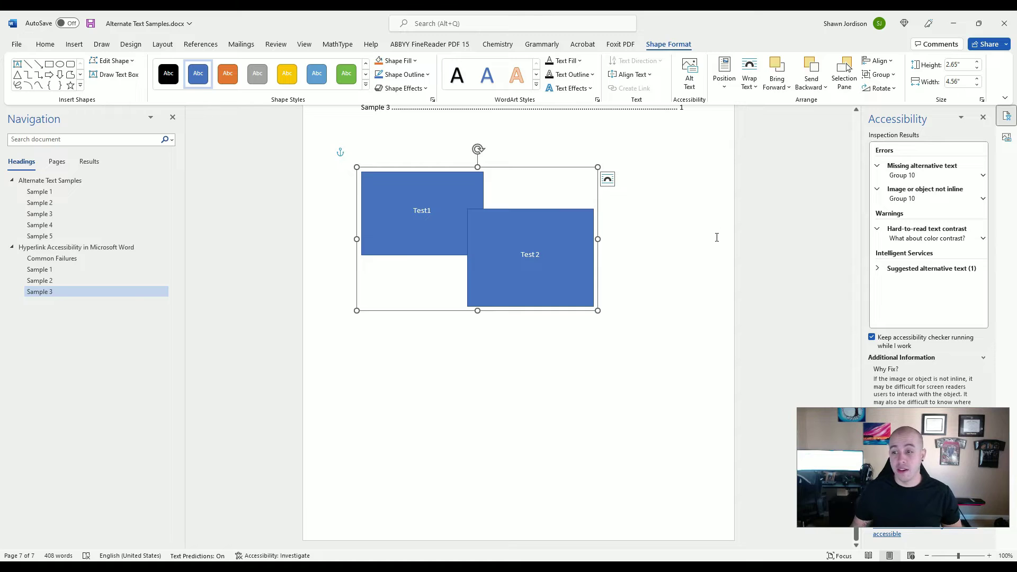
click(935, 175)
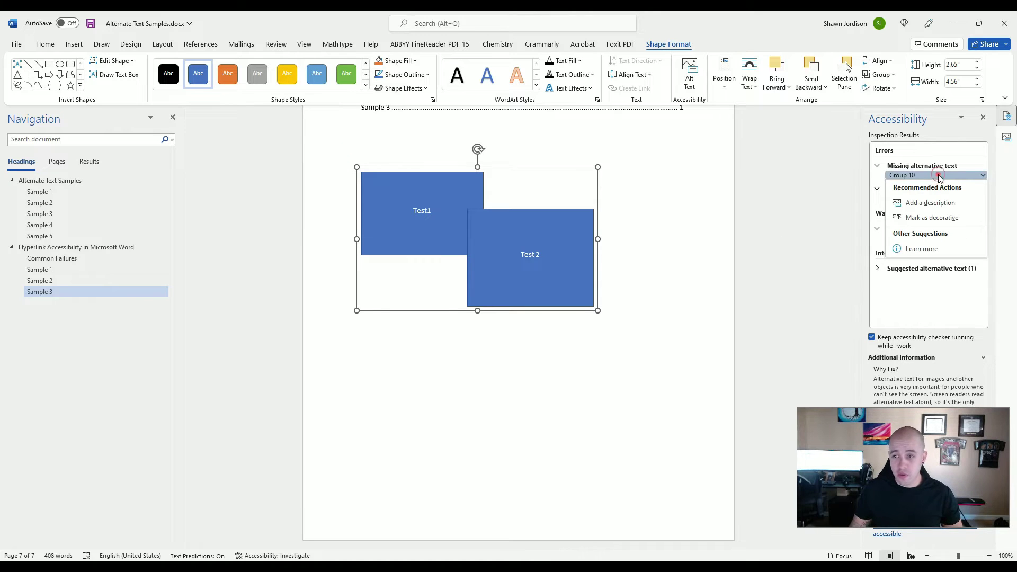
click(935, 217)
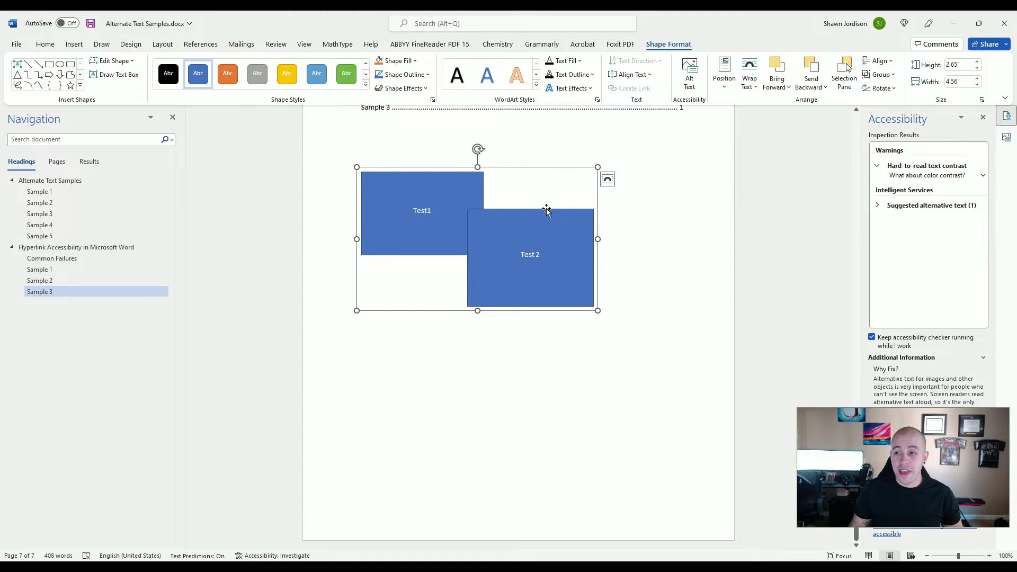
scroll(547, 211, up, 5)
scroll(518, 257, down, 2)
click(497, 317)
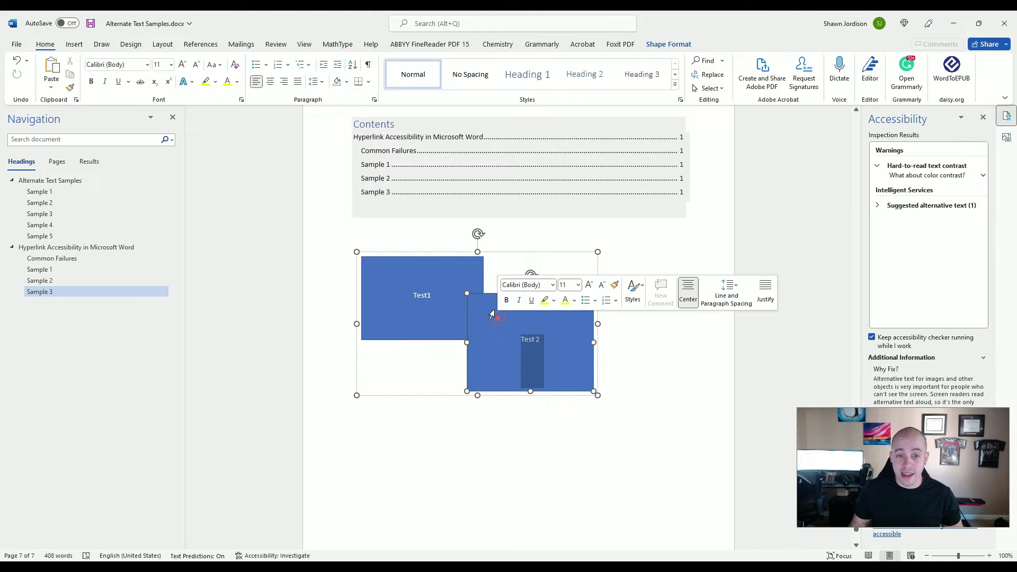
click(411, 272)
click(513, 249)
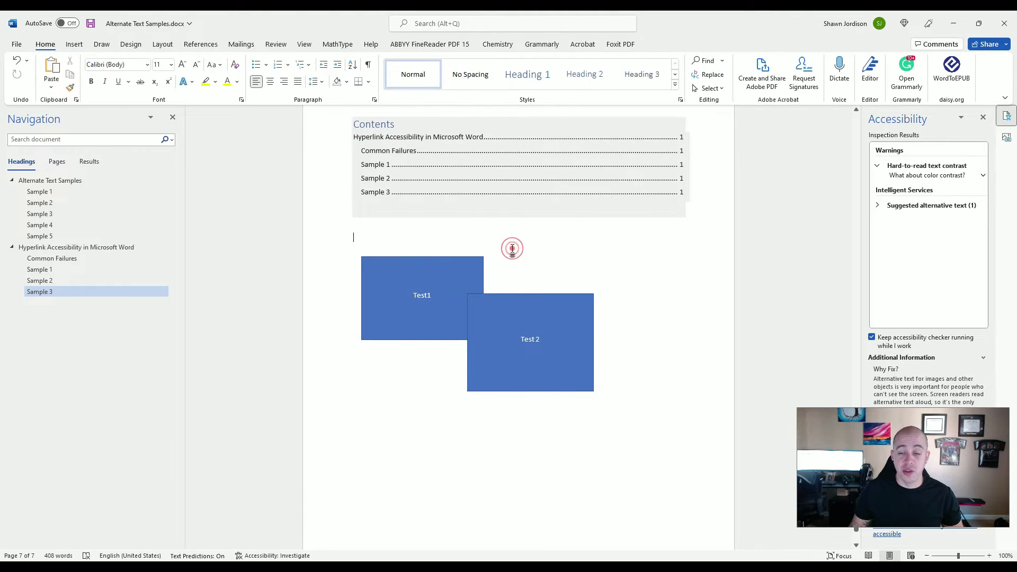
click(412, 269)
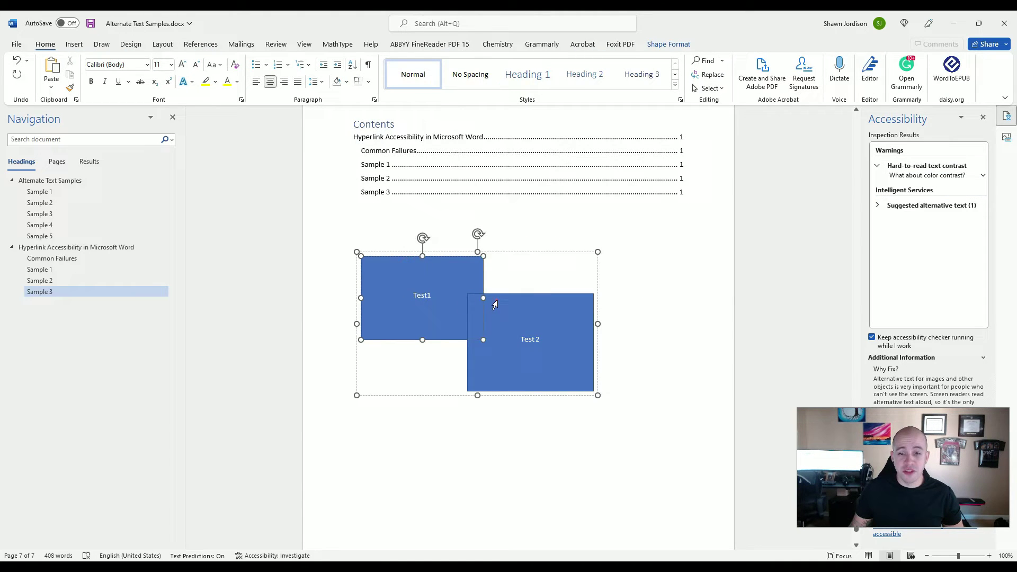
click(496, 302)
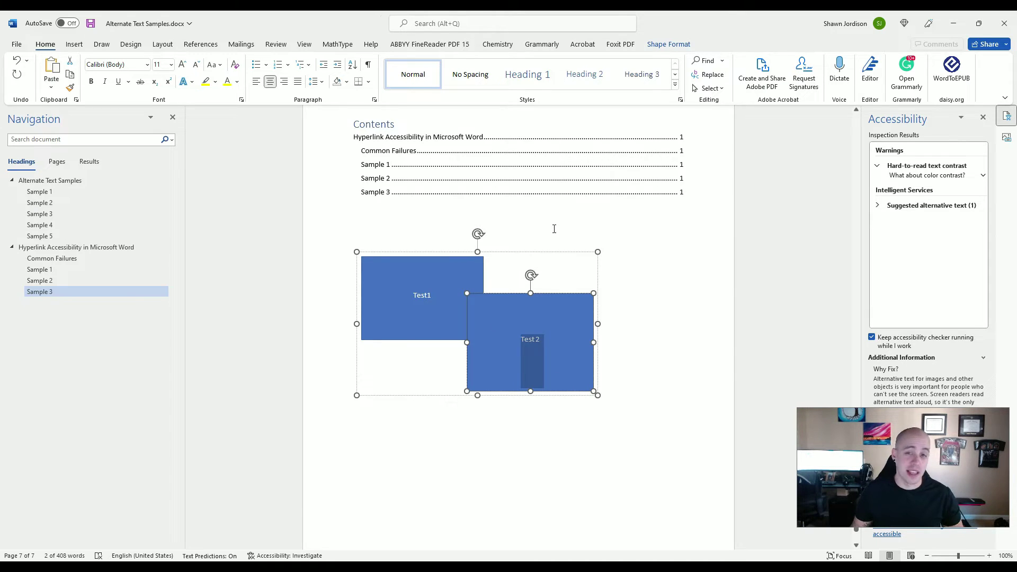
Change the yellow 'What about color contrast?' text to black to clear the contrast warning
click(901, 178)
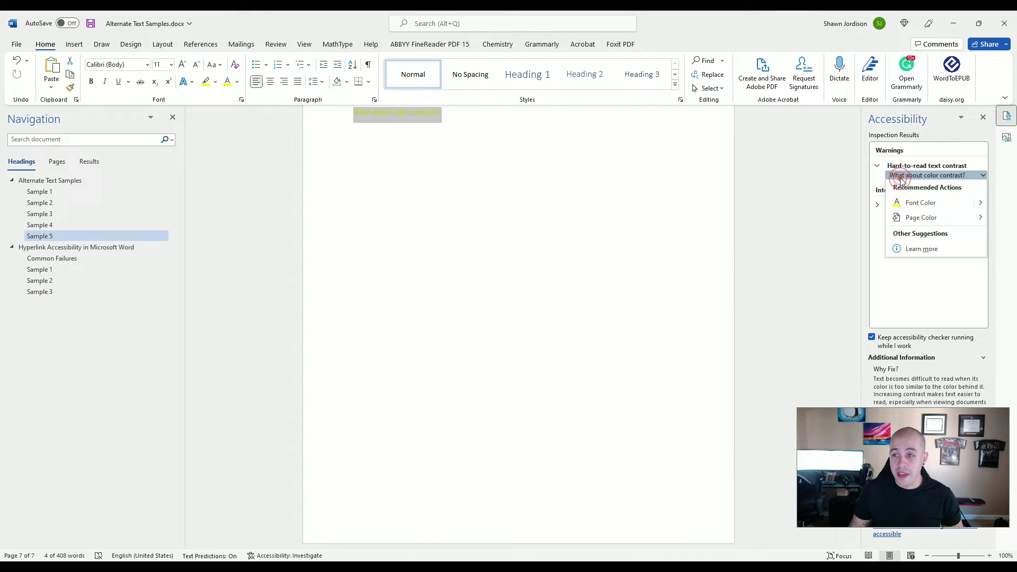
scroll(687, 259, up, 3)
scroll(699, 260, up, 5)
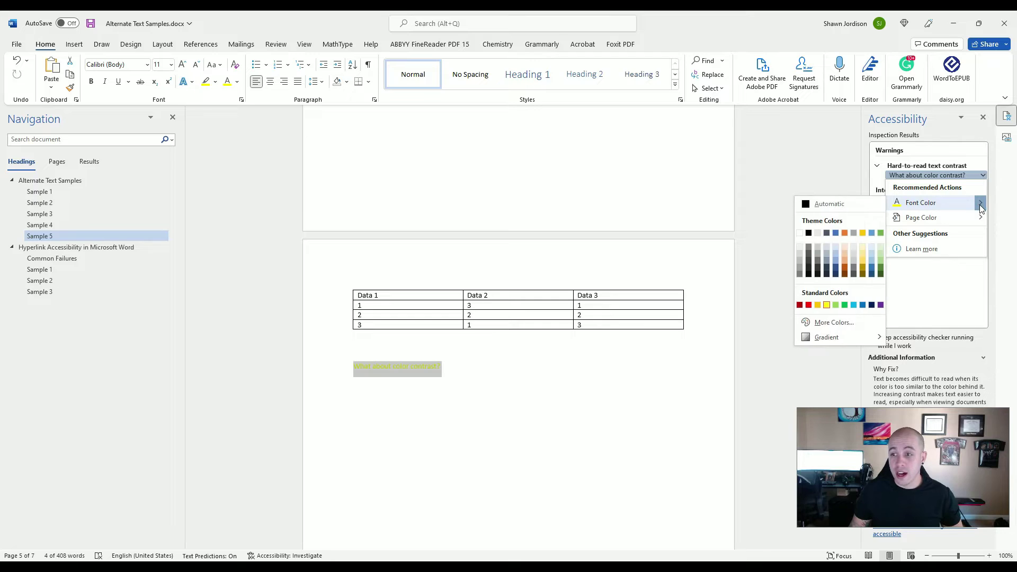
click(980, 204)
click(980, 205)
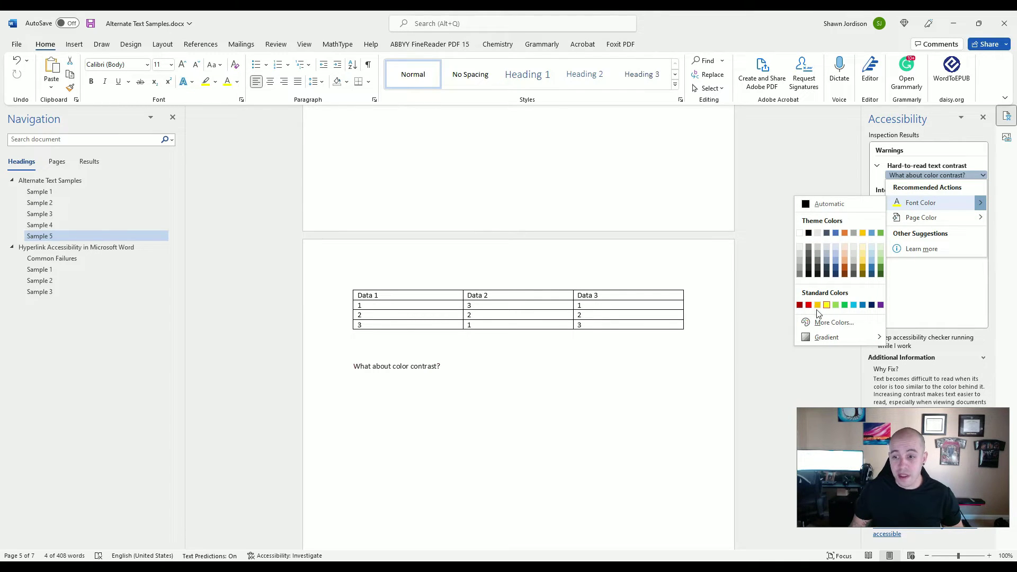
click(809, 233)
click(610, 369)
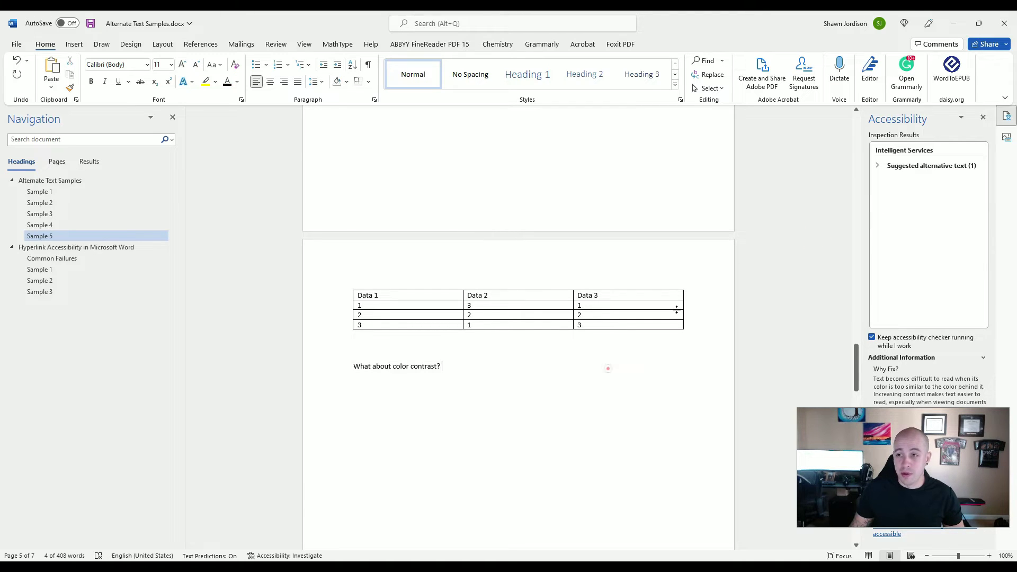
Mark the Picture 6 links-dialog screenshot as decorative, then return to the top of the document
click(877, 165)
click(907, 175)
scroll(799, 270, up, 3)
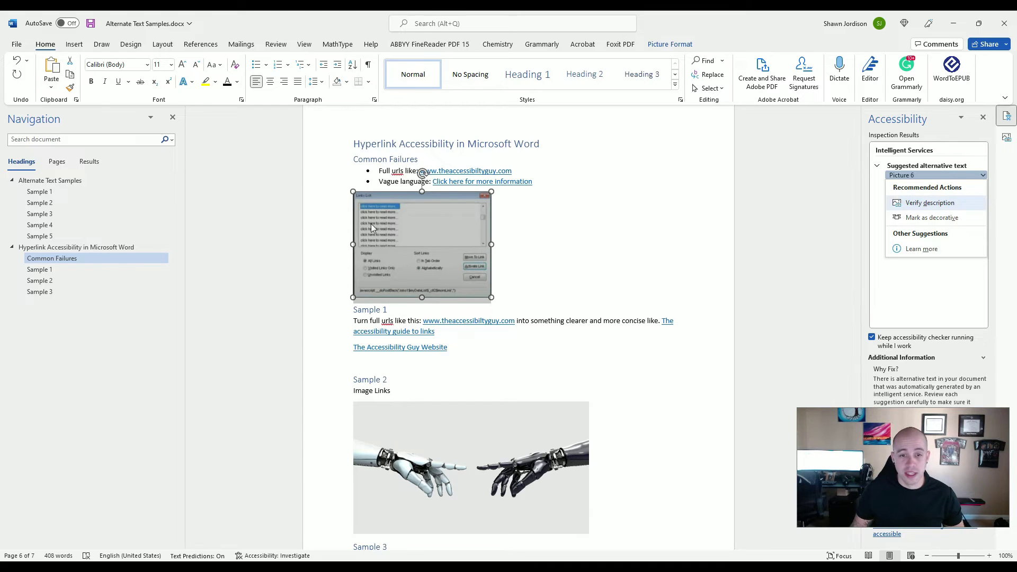
right_click(400, 228)
click(448, 454)
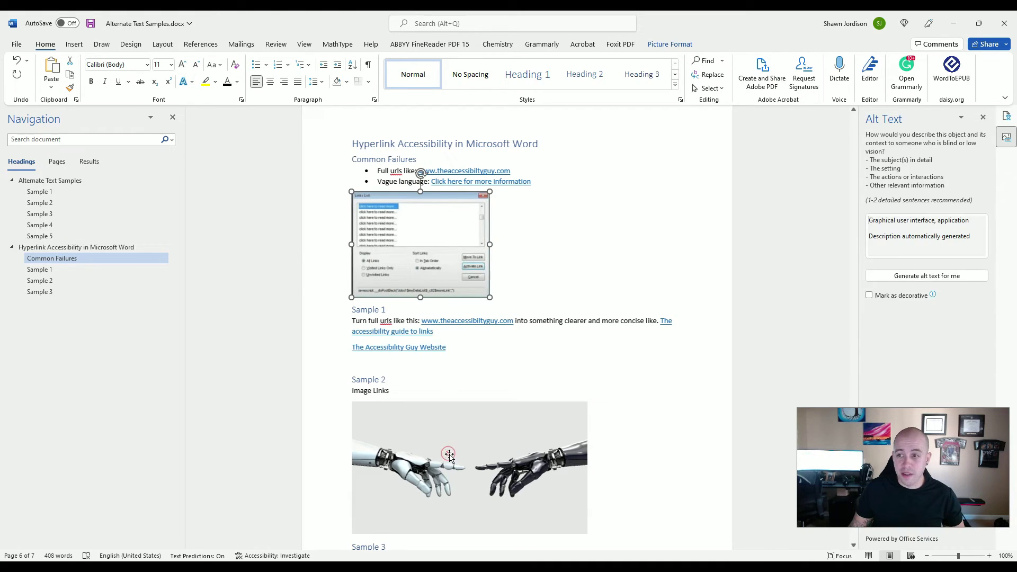
click(878, 296)
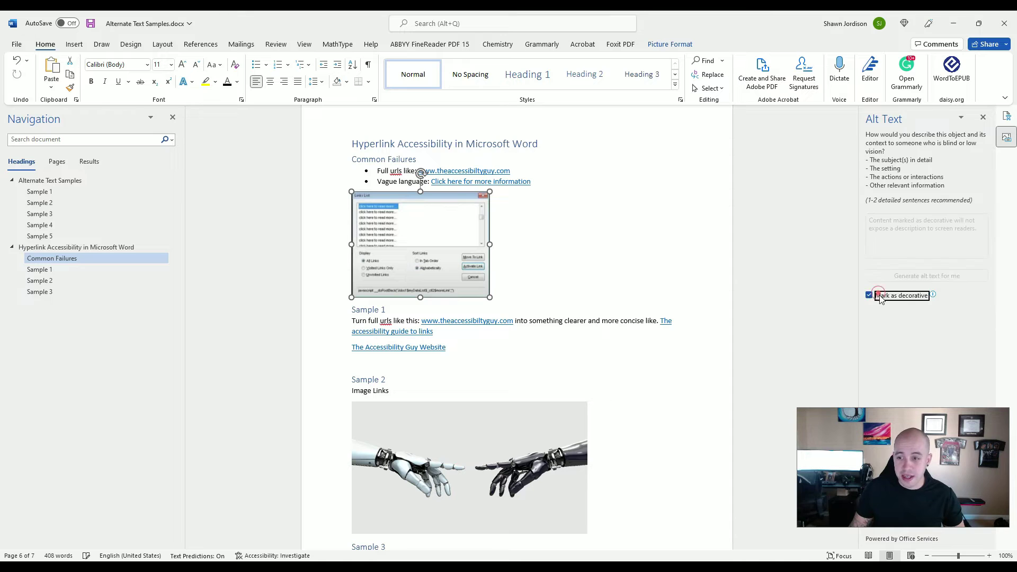
click(679, 243)
scroll(684, 243, up, 5)
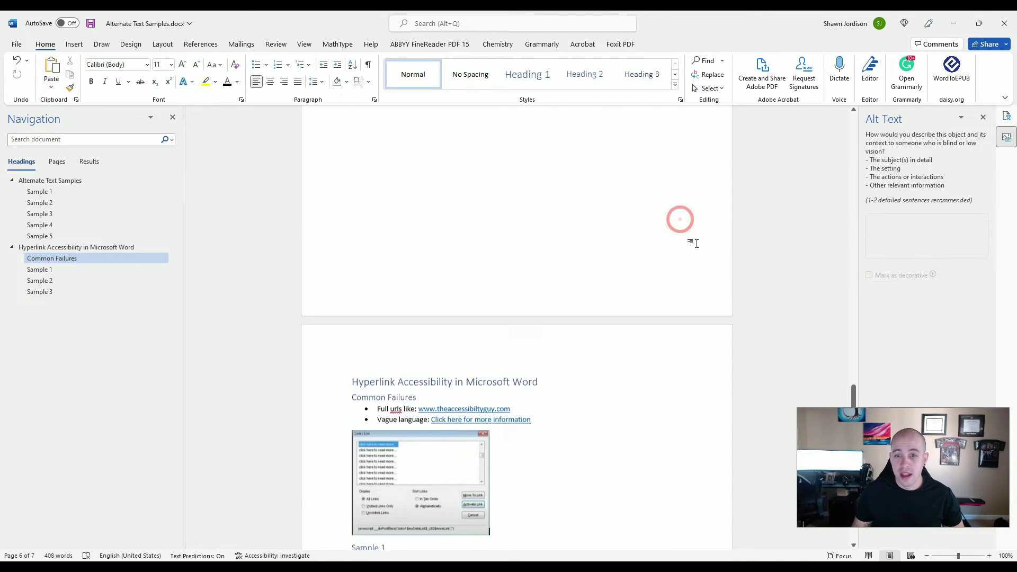
scroll(689, 242, up, 15)
scroll(696, 241, up, 4)
scroll(696, 241, up, 5)
scroll(698, 242, up, 5)
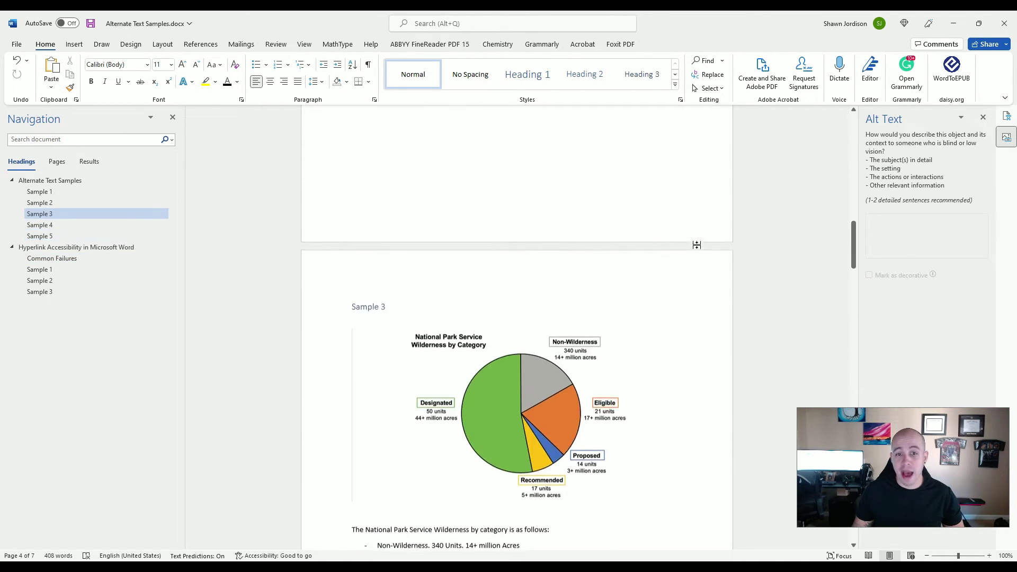
scroll(698, 242, up, 5)
scroll(699, 242, up, 5)
Scroll from the Alternate Text Samples title through Samples 2–4 toward Hyperlink Accessibility
click(1007, 119)
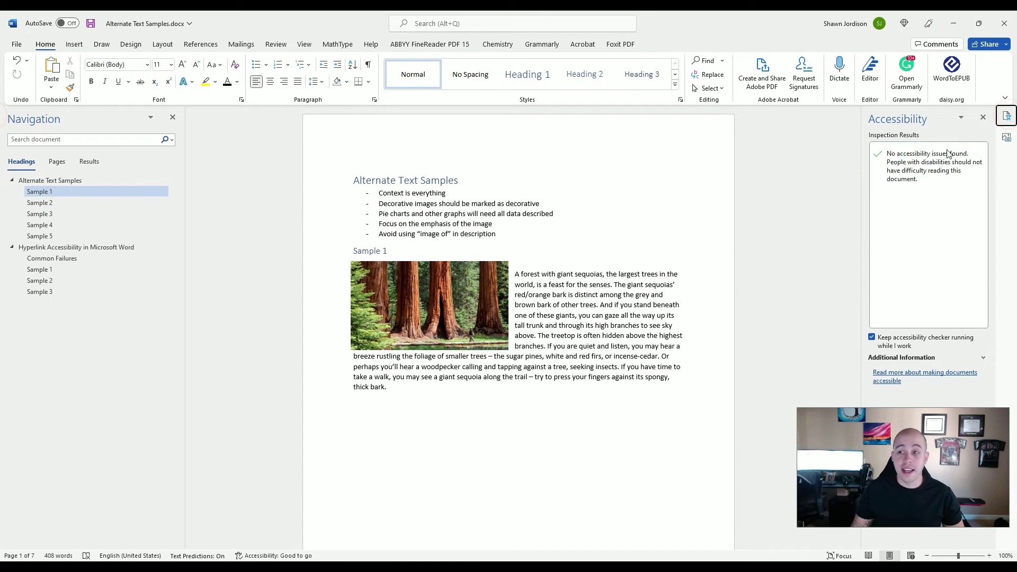
drag(861, 477, 859, 106)
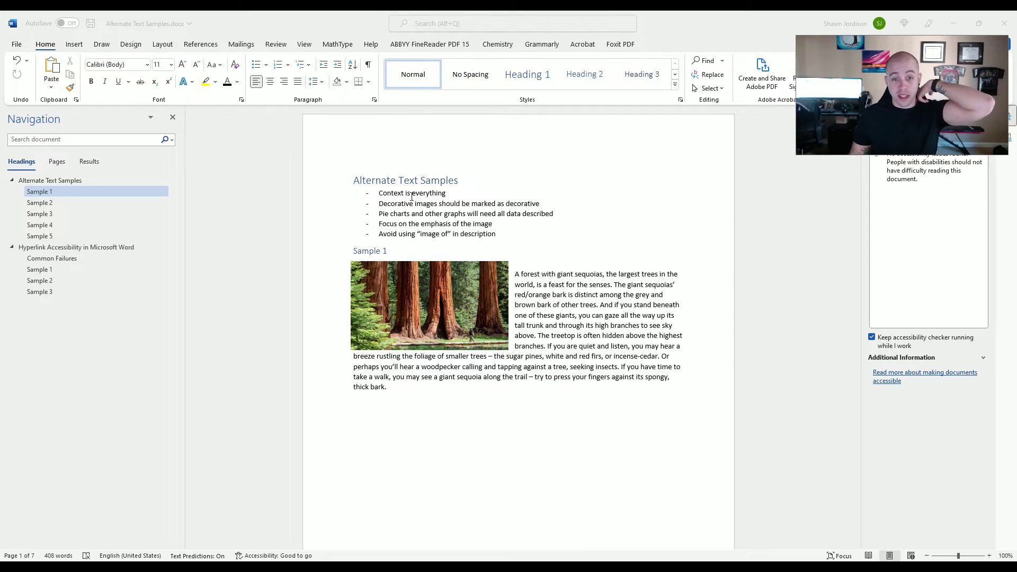
click(392, 178)
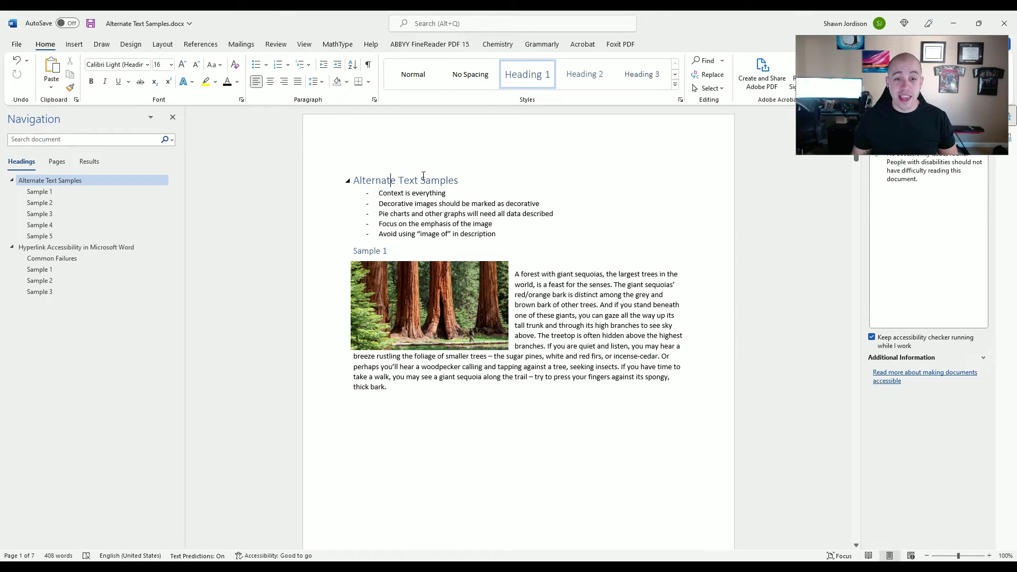
scroll(477, 265, down, 5)
scroll(424, 222, down, 5)
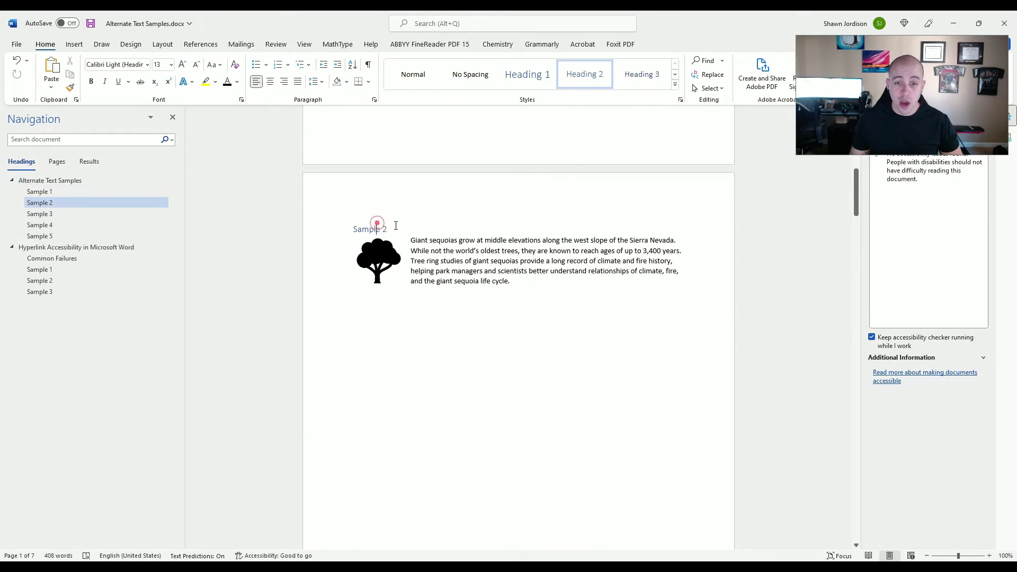
click(389, 253)
scroll(450, 257, down, 5)
scroll(479, 257, down, 5)
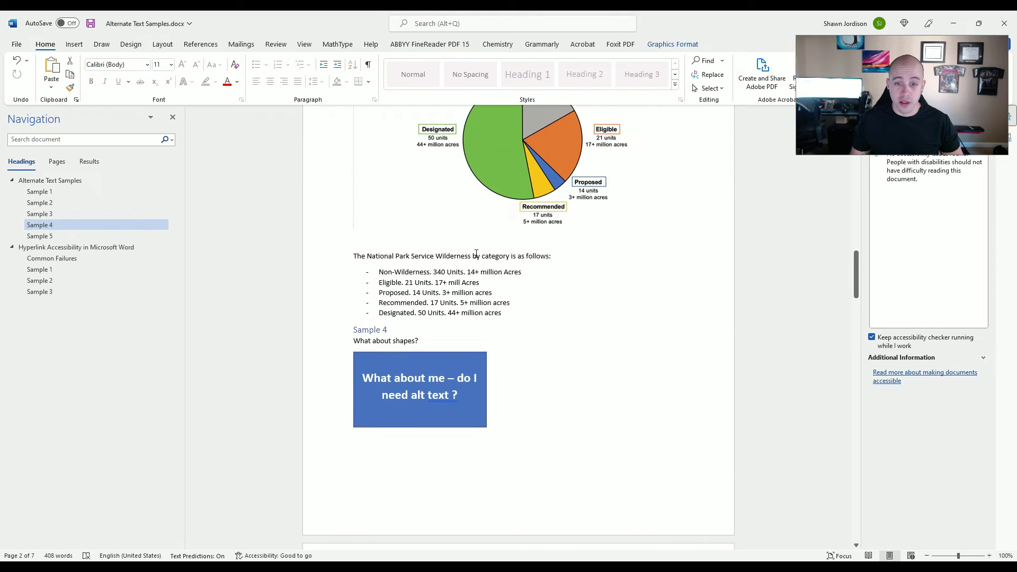
scroll(475, 254, down, 10)
Return to Sample 4 and select the blue 'What about me – do I need alt text ?' shape
scroll(468, 256, down, 10)
scroll(467, 256, down, 10)
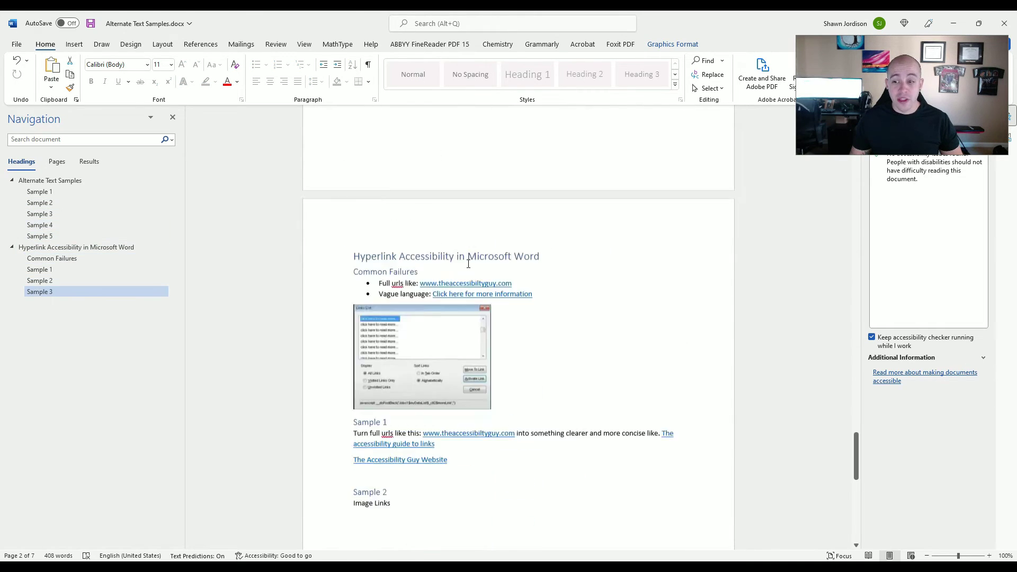
scroll(468, 264, down, 10)
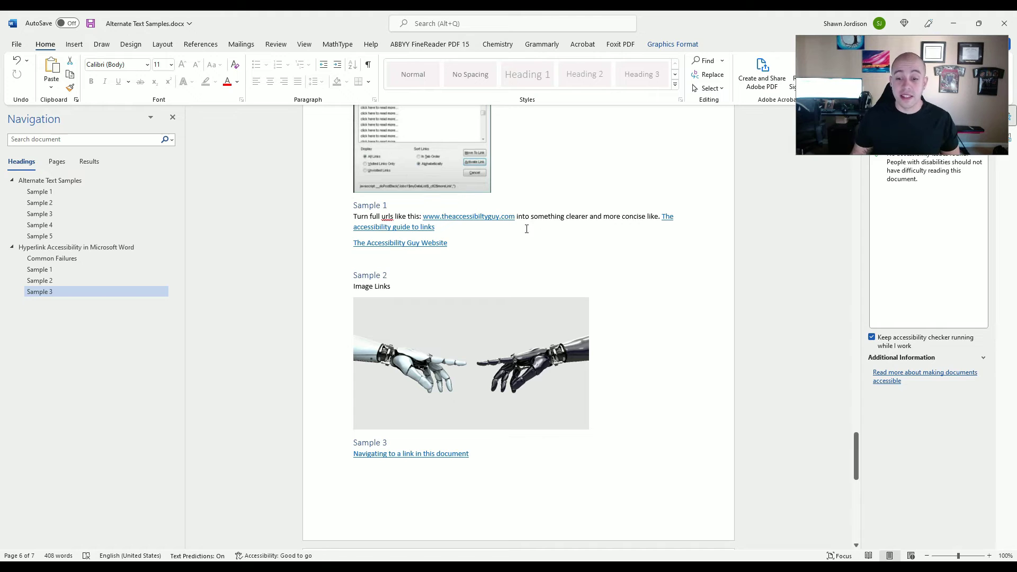
scroll(525, 247, up, 10)
scroll(544, 288, up, 5)
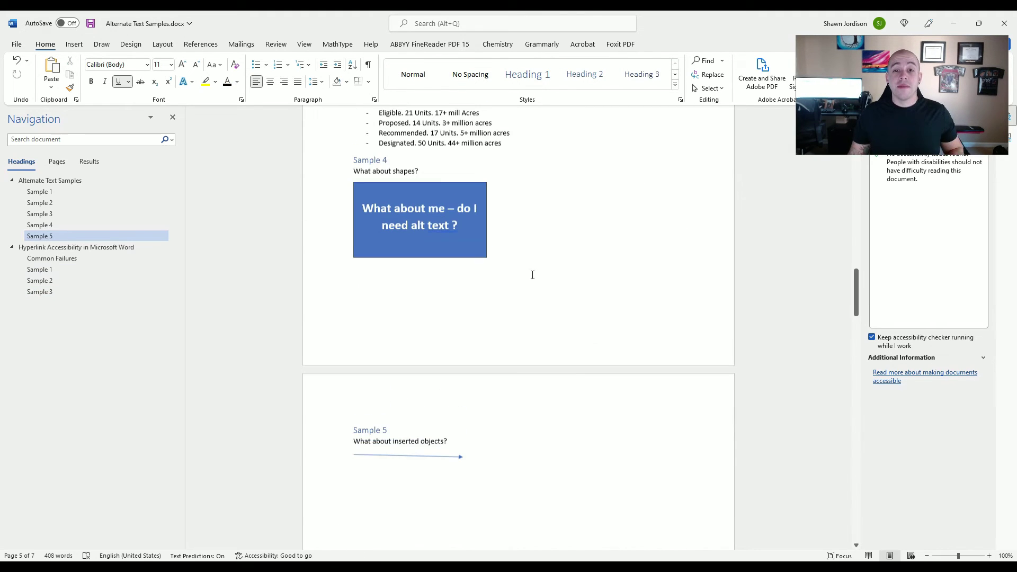
click(408, 214)
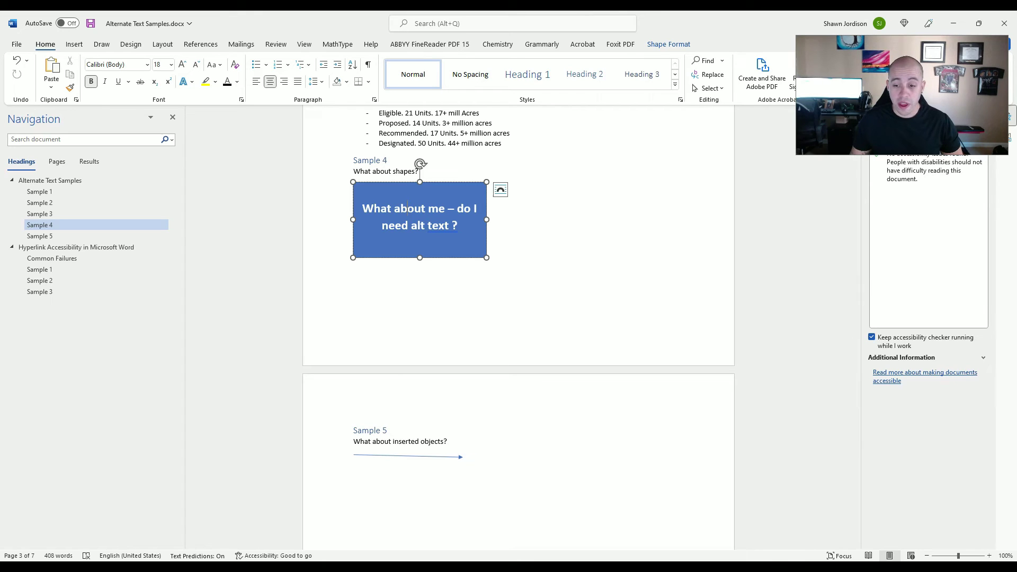
Eyedrop the blue shape, rgb(68, 114, 196), in Colour Contrast Analyser, getting 4.7:1 against white
click(708, 560)
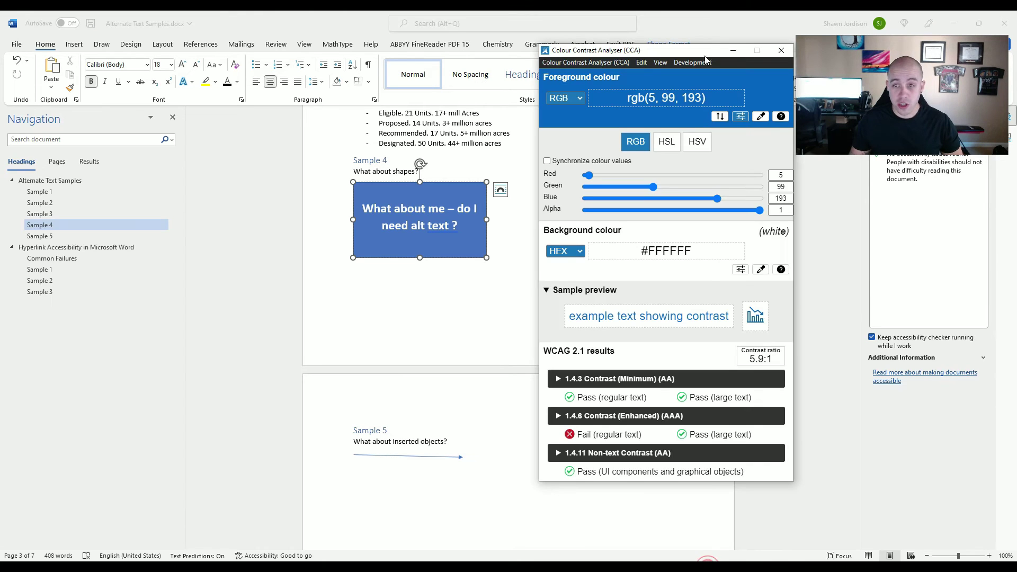
click(760, 116)
click(452, 243)
scroll(386, 295, up, 10)
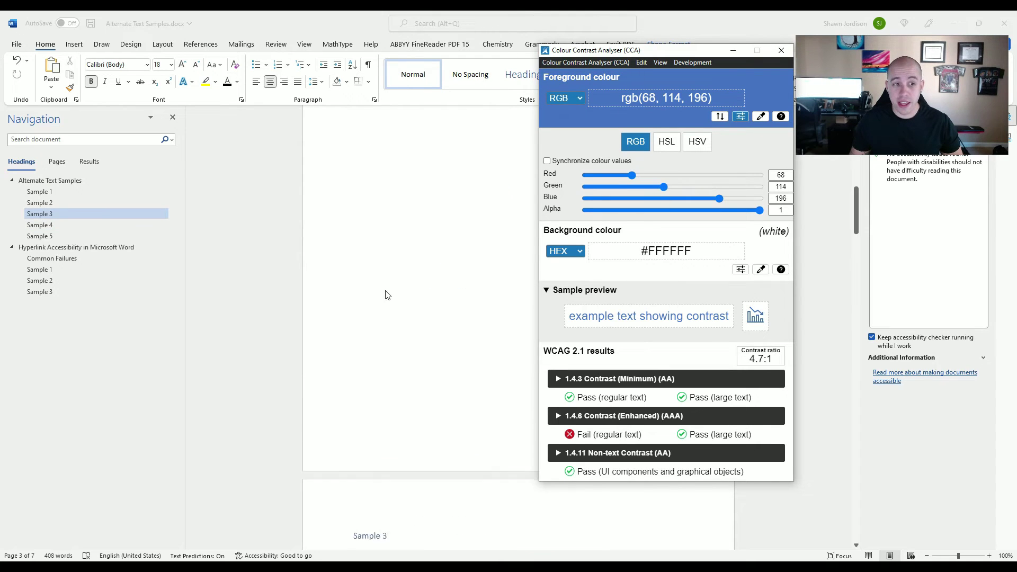
scroll(385, 295, up, 10)
click(733, 51)
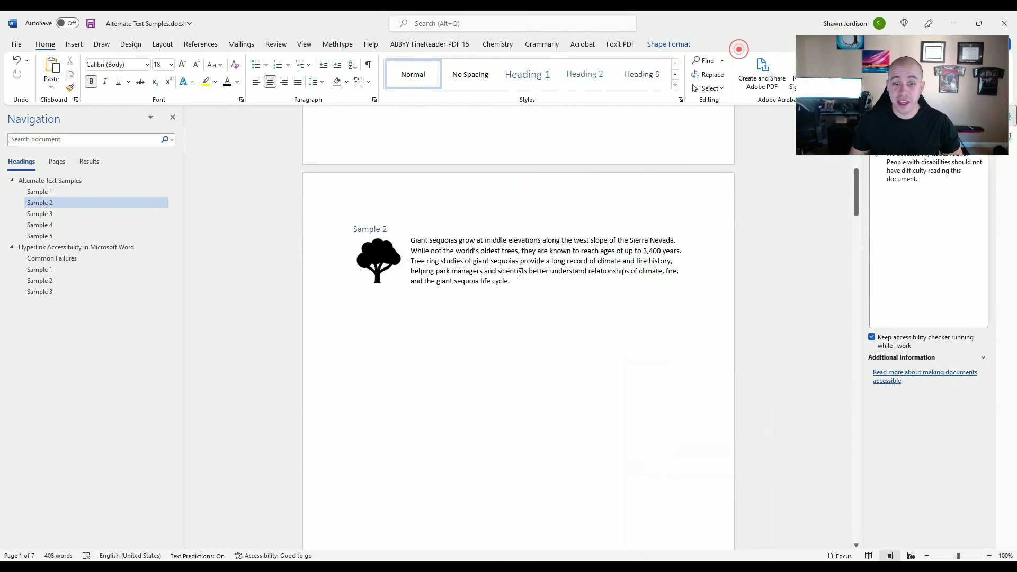
Apply the Normal style to the Alternate Text Samples title
scroll(586, 334, up, 10)
click(396, 180)
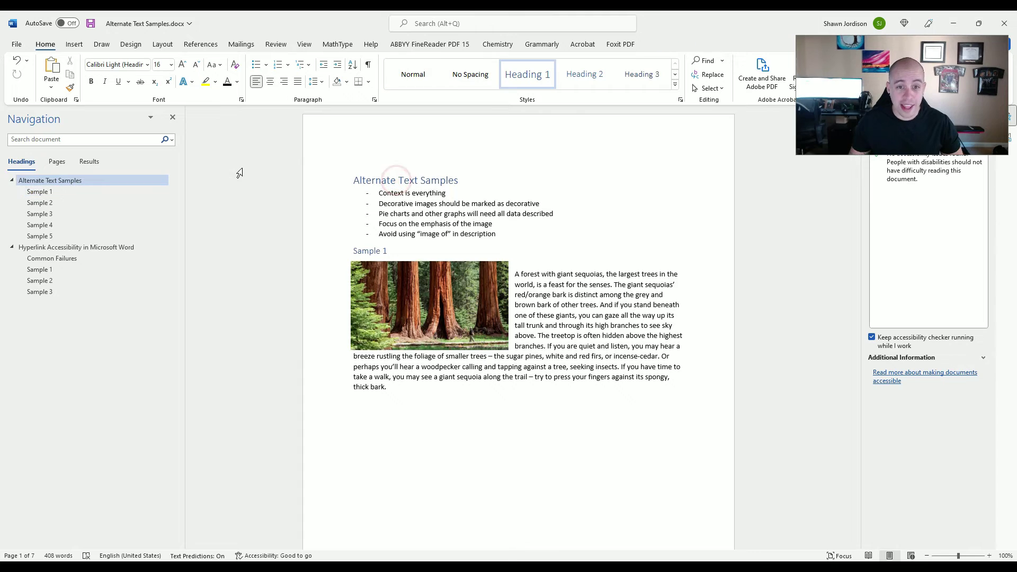
click(418, 72)
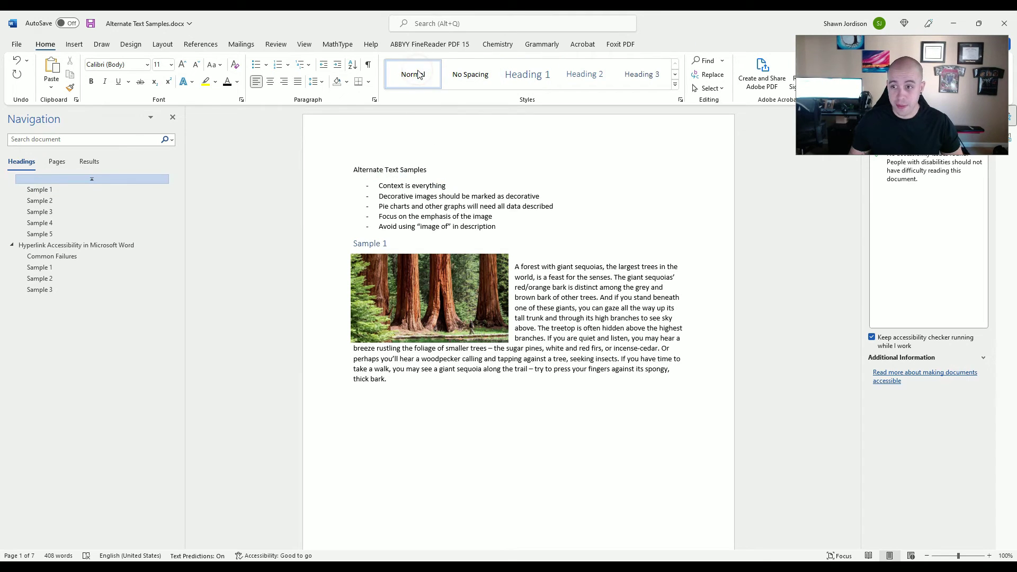
click(382, 169)
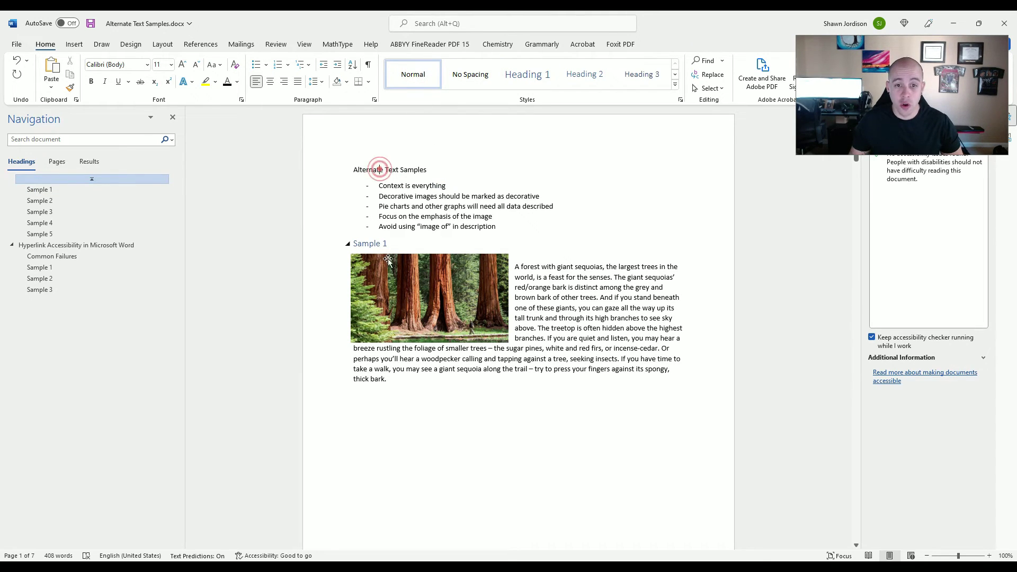
Check the Sample 1 heading, then select the five manually typed dash bullet lines
drag(387, 243, 348, 245)
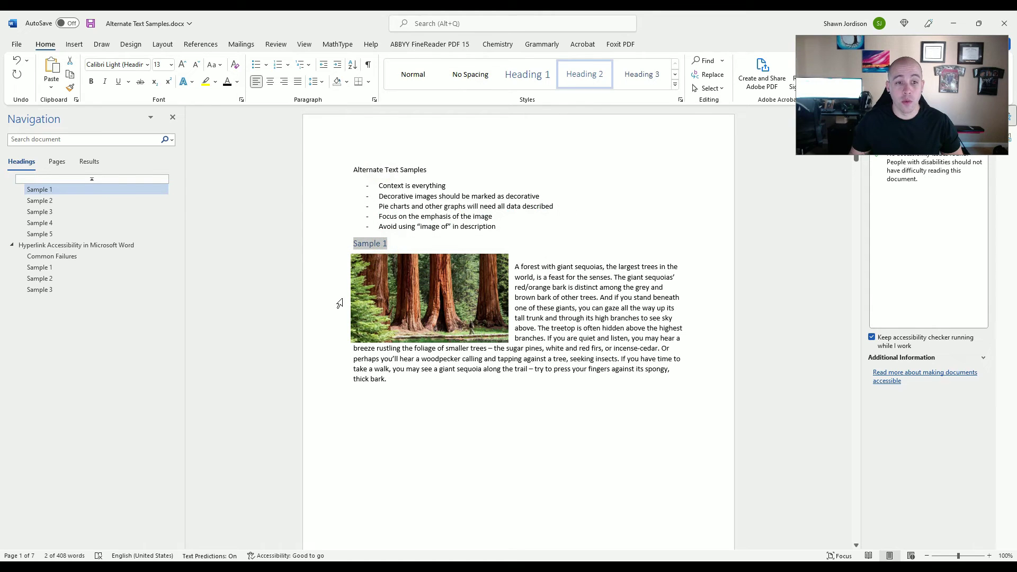
click(589, 266)
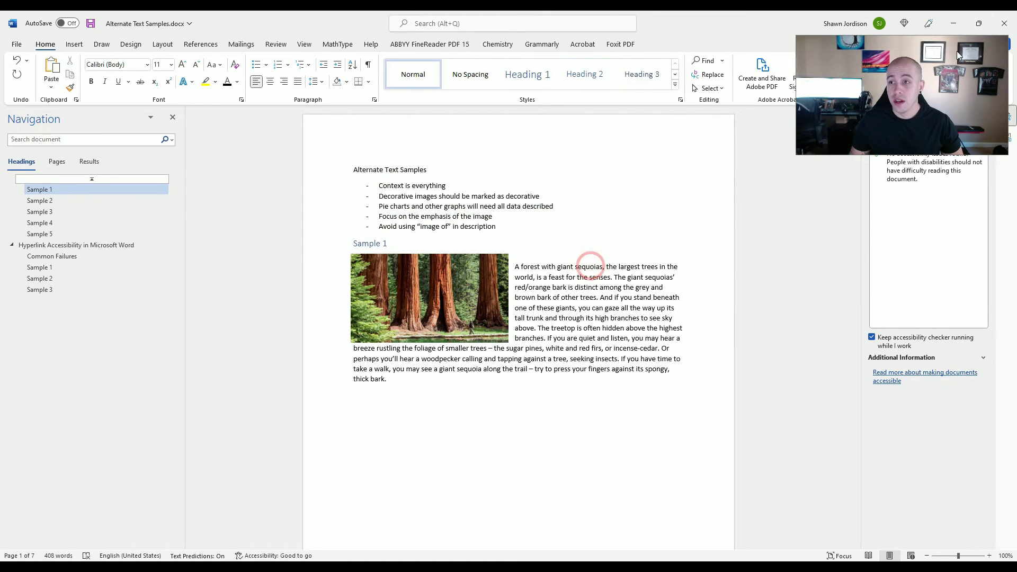
drag(957, 51, 957, 28)
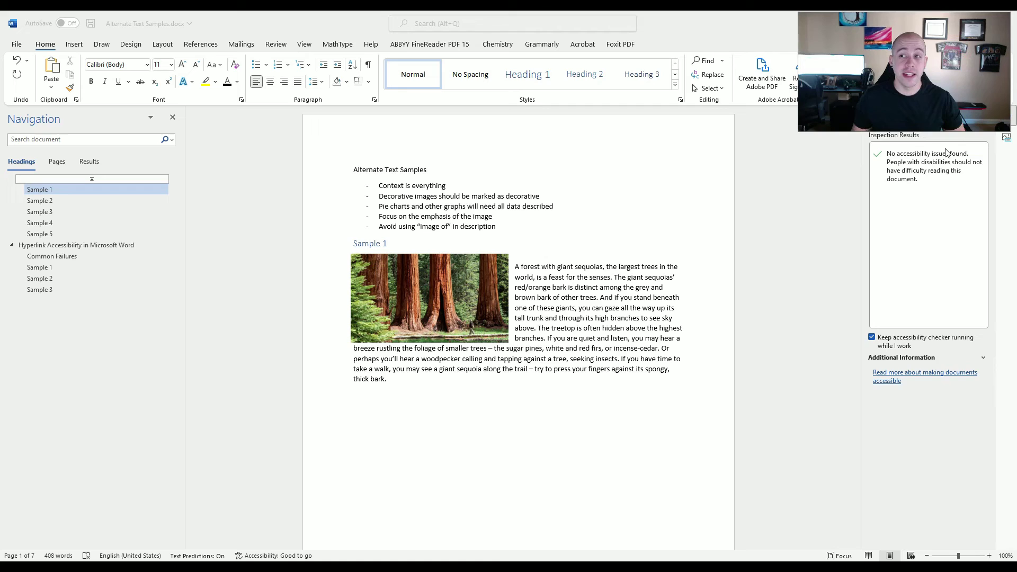
click(395, 197)
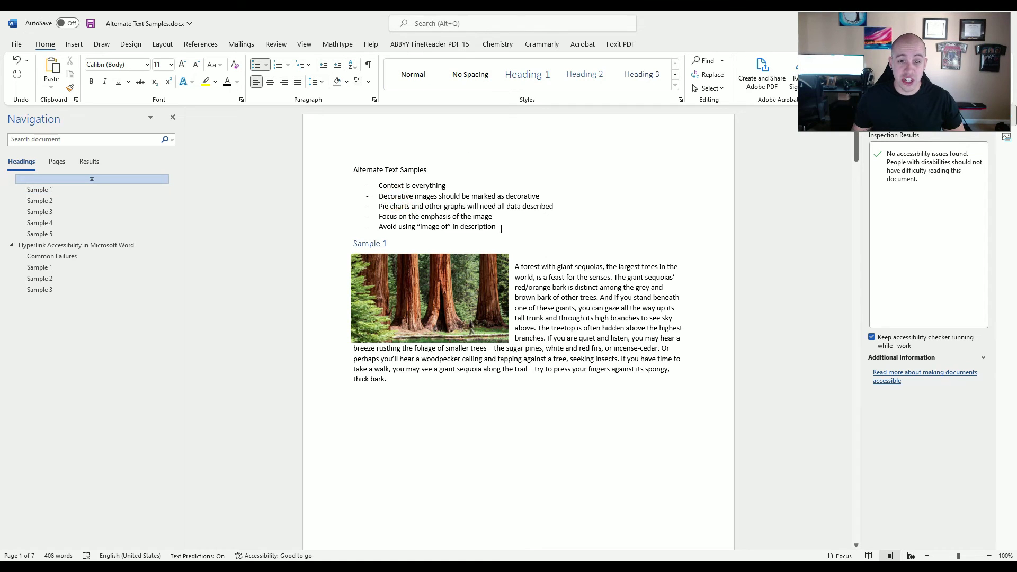
drag(502, 229, 379, 185)
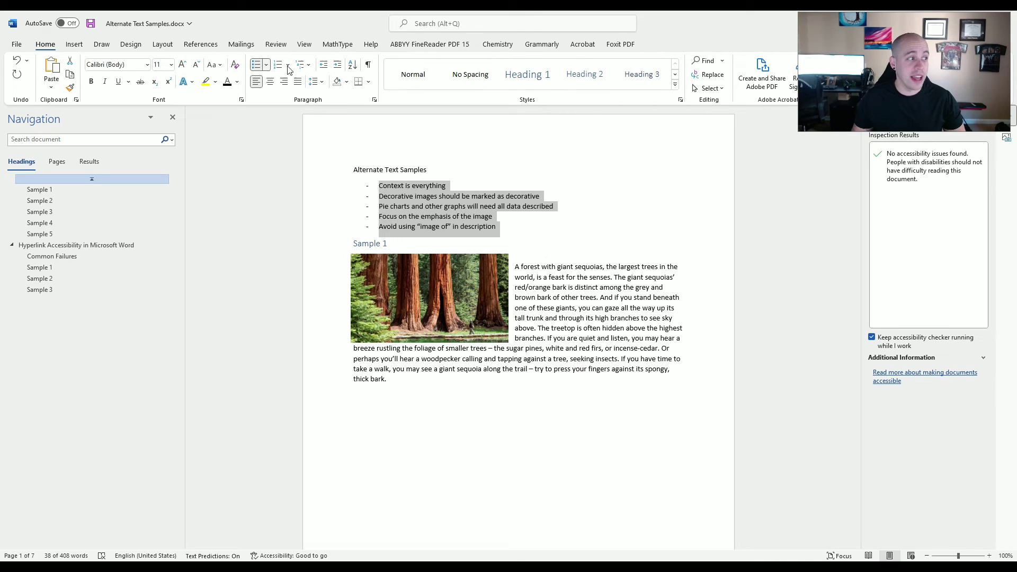
Scroll to Hyperlink Accessibility's Common Failures and place the cursor before the full www URL
scroll(533, 230, down, 6)
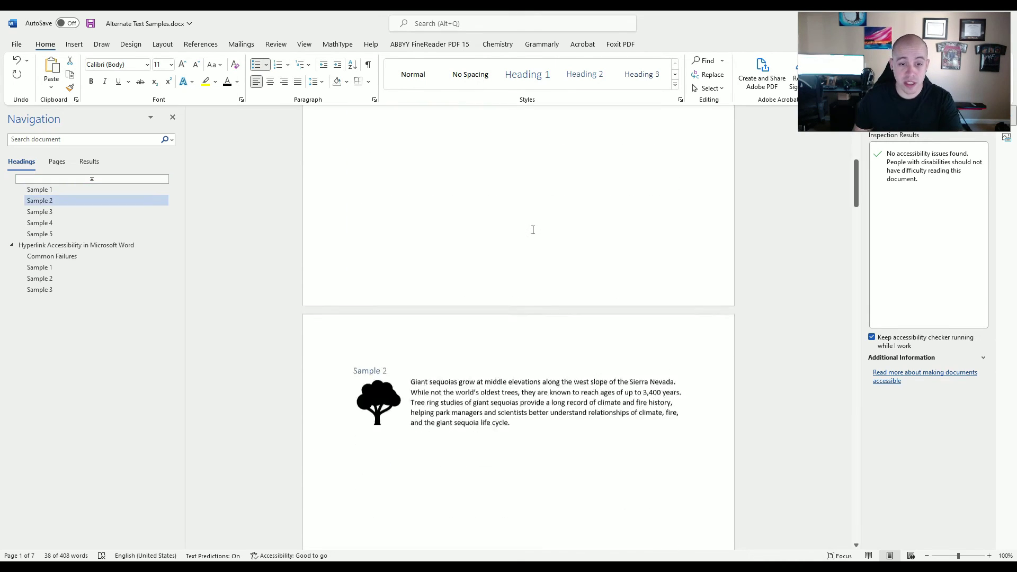
scroll(533, 230, down, 5)
scroll(510, 224, down, 5)
scroll(503, 227, down, 5)
scroll(498, 229, down, 5)
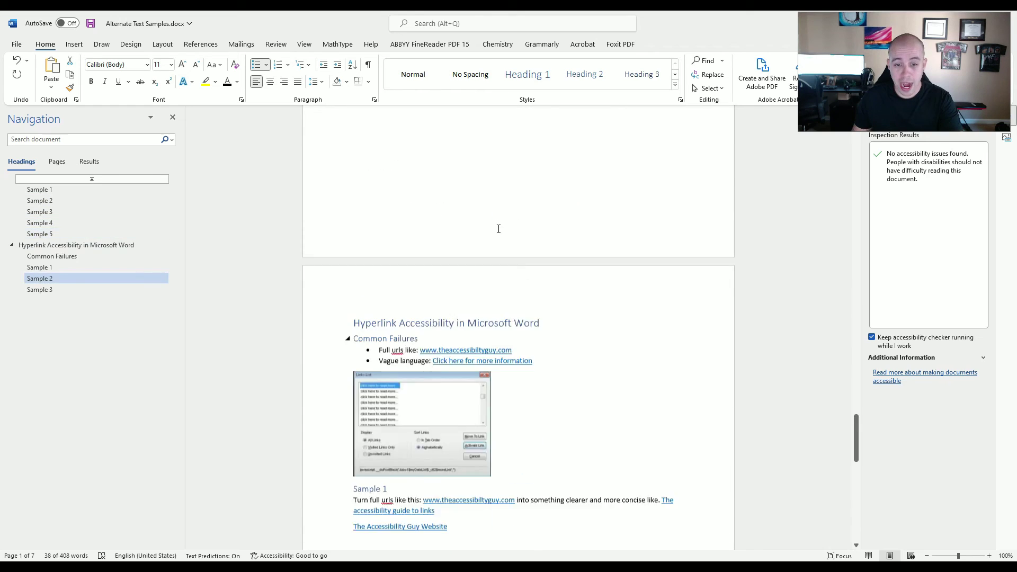
scroll(498, 229, down, 5)
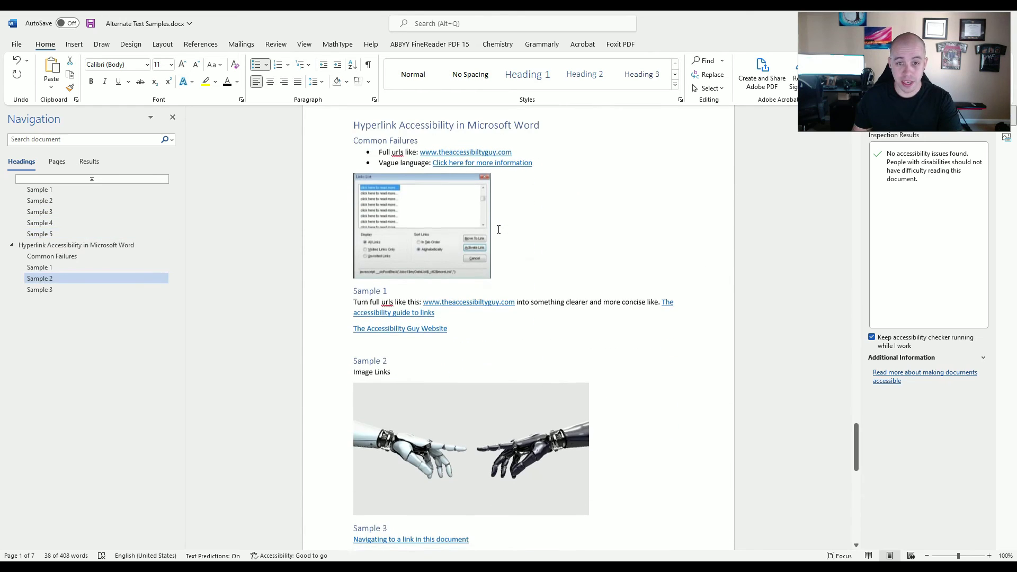
click(421, 150)
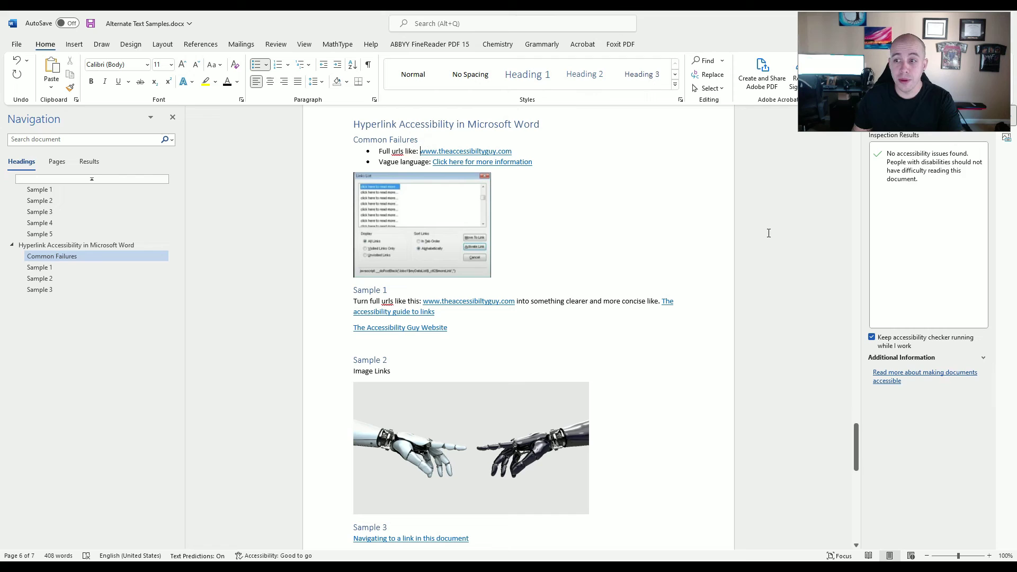